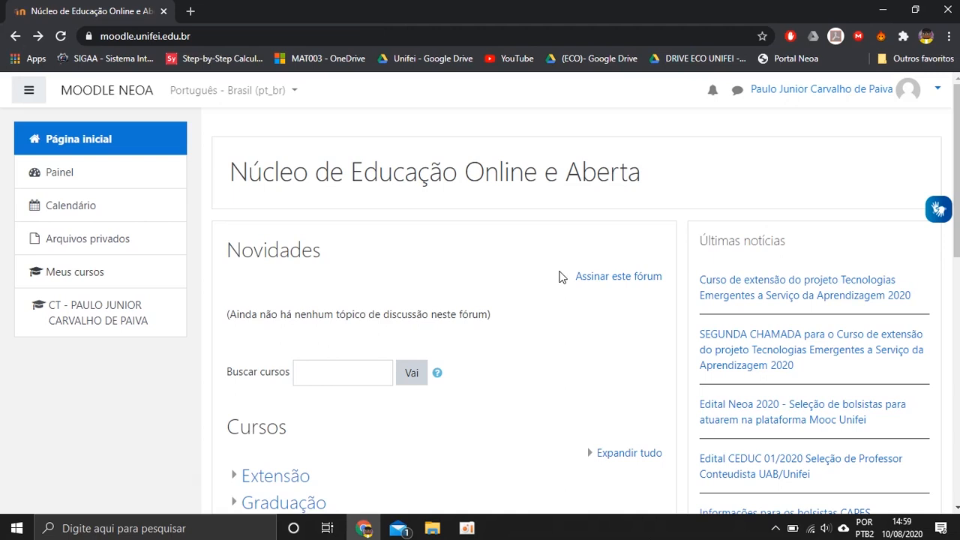
In the CT course, turn on editing and add a Conteúdo interativo activity to Tópico 1
click(156, 321)
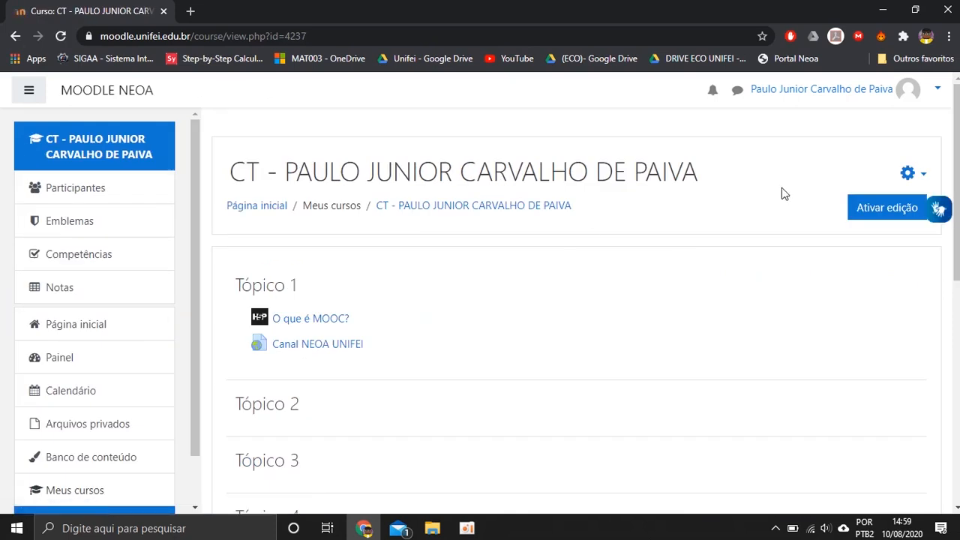
click(892, 214)
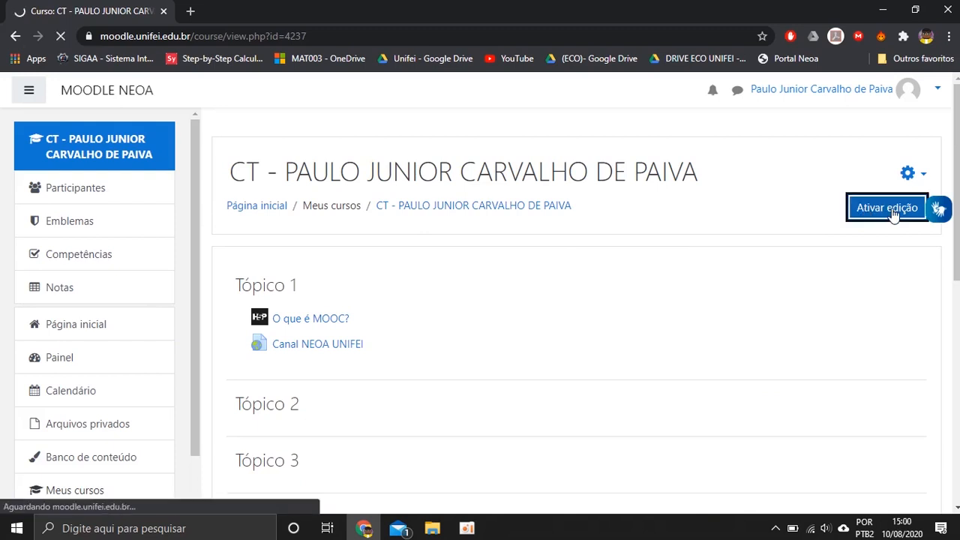
scroll(565, 337, down, 1)
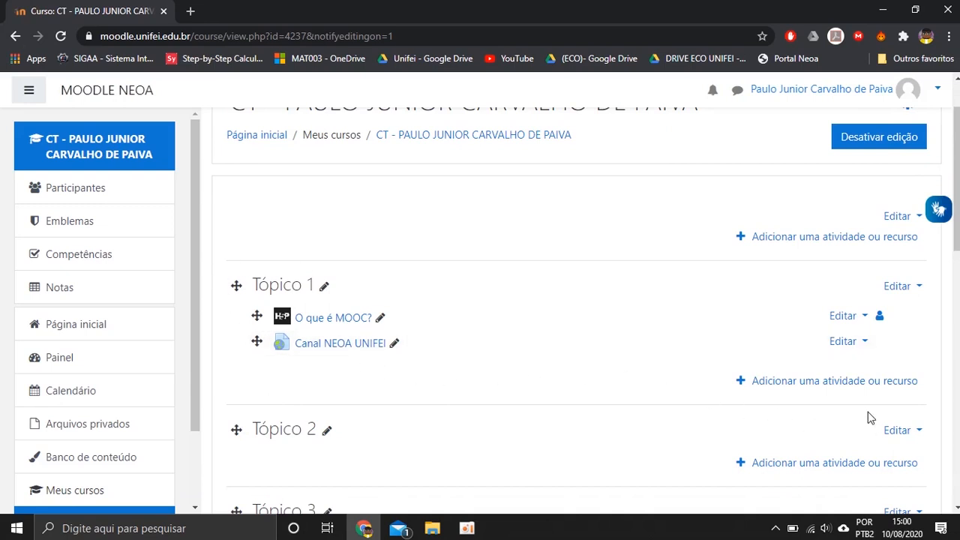
click(798, 384)
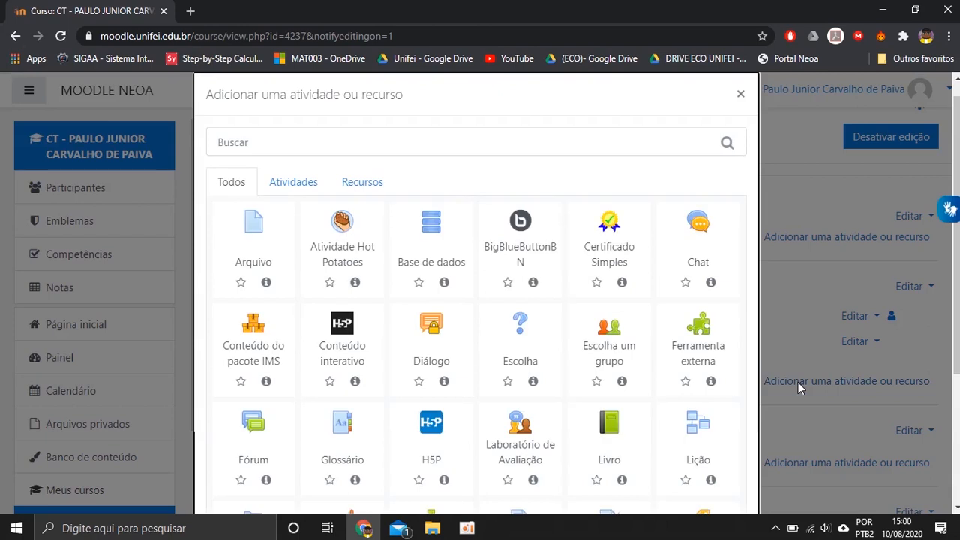
click(353, 353)
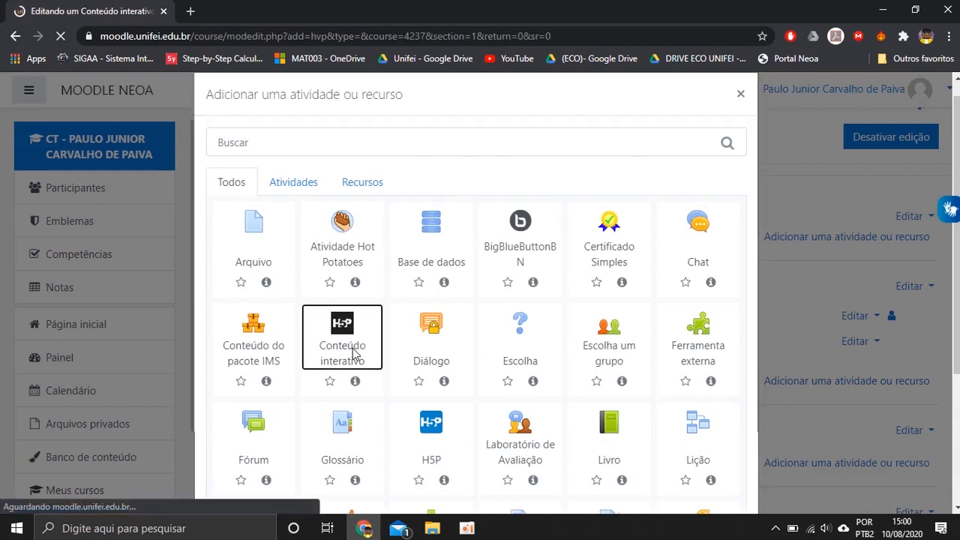
Enter the description "Nesta atividade você precisa assimilar os conceitos debatidos durante o capítulo para selecionar a palavra que completa corretamente cada sentença apresentada."
scroll(353, 356, down, 1)
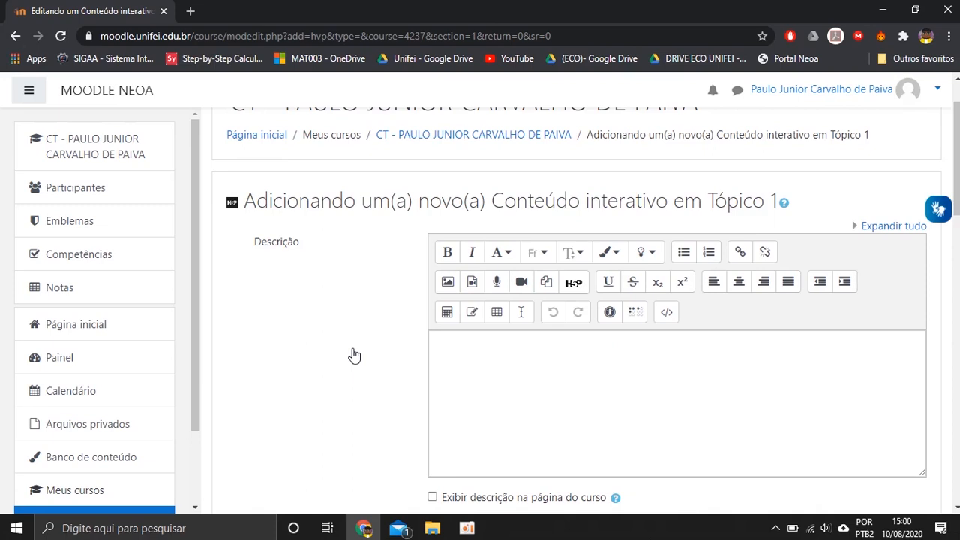
click(573, 395)
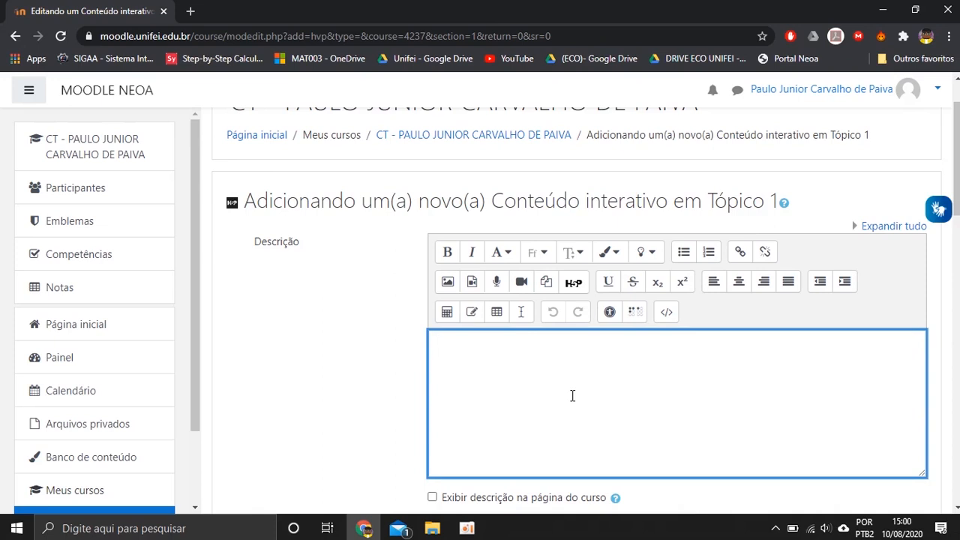
text(Nesta)
text(atividade você precisa assimilar os conceitos debatidos durante o capítulo para selecionar a palavra que completa corretamente cada sentença apresentada.)
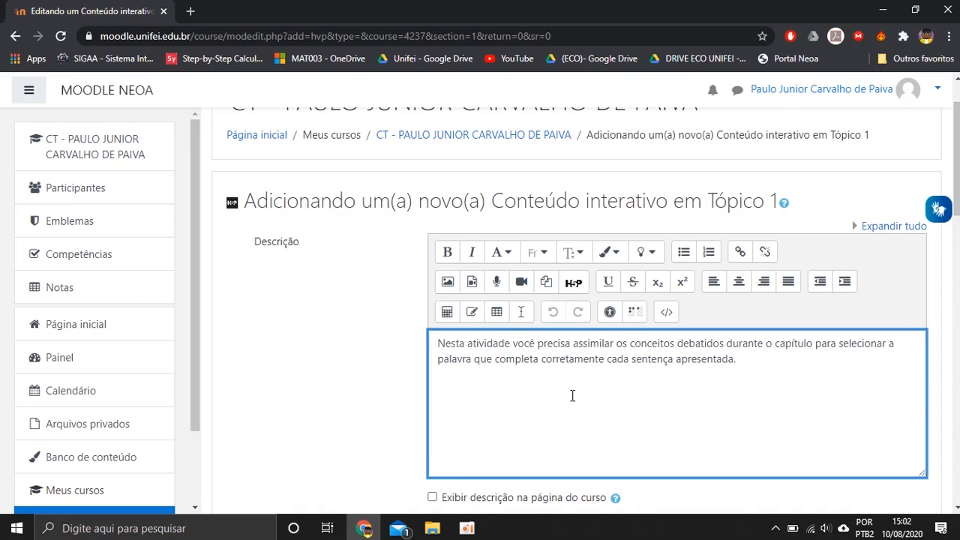
Choose Drag the Words as the H5P content type for the activity
scroll(596, 407, down, 4)
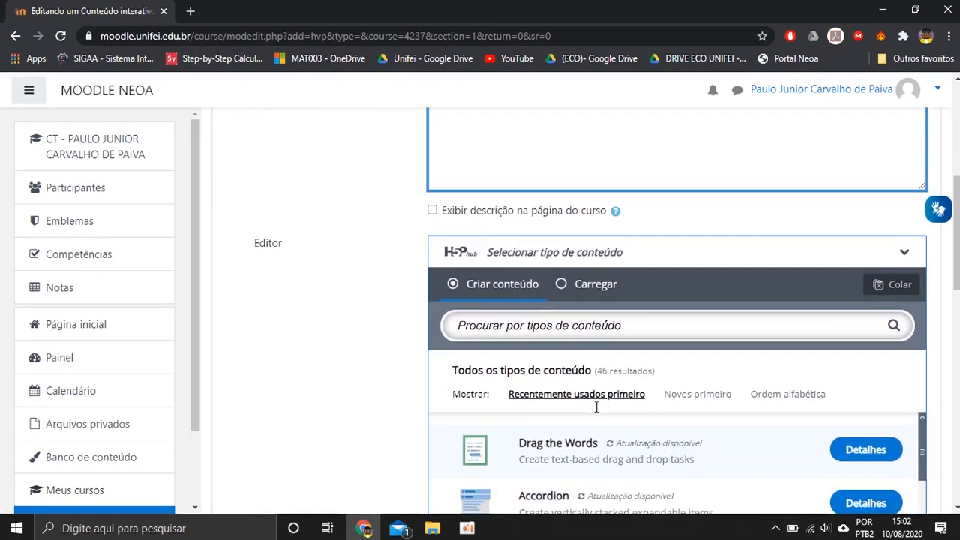
scroll(596, 407, down, 1)
scroll(351, 349, up, 2)
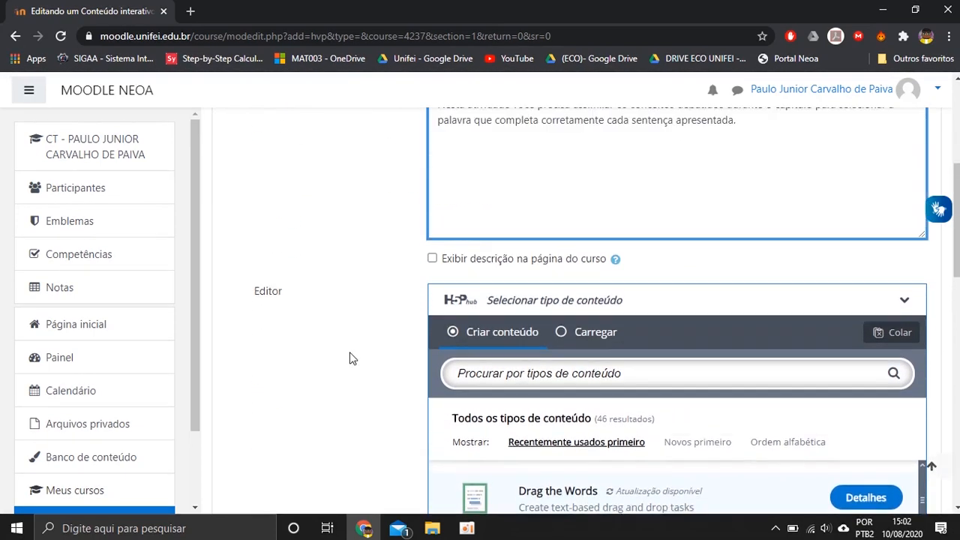
scroll(352, 348, down, 1)
scroll(296, 289, down, 3)
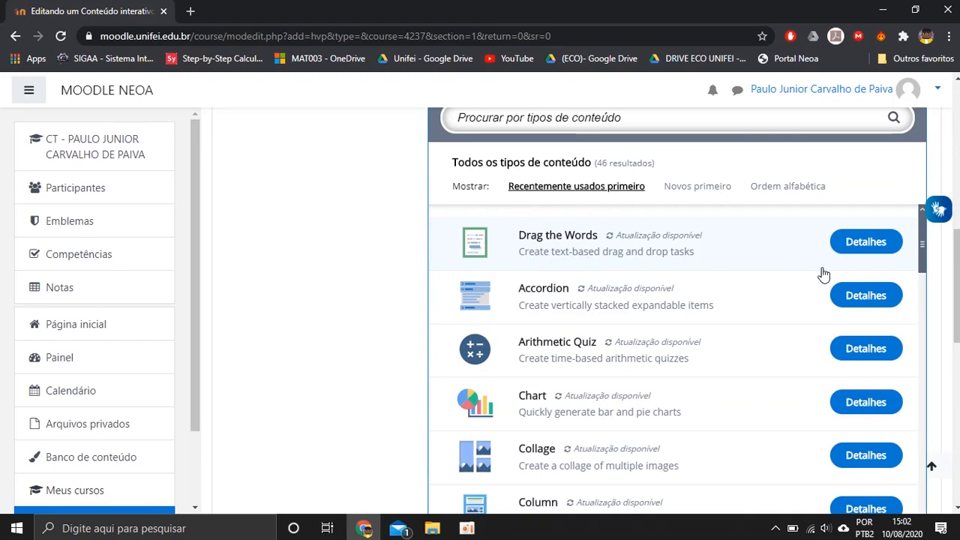
click(587, 261)
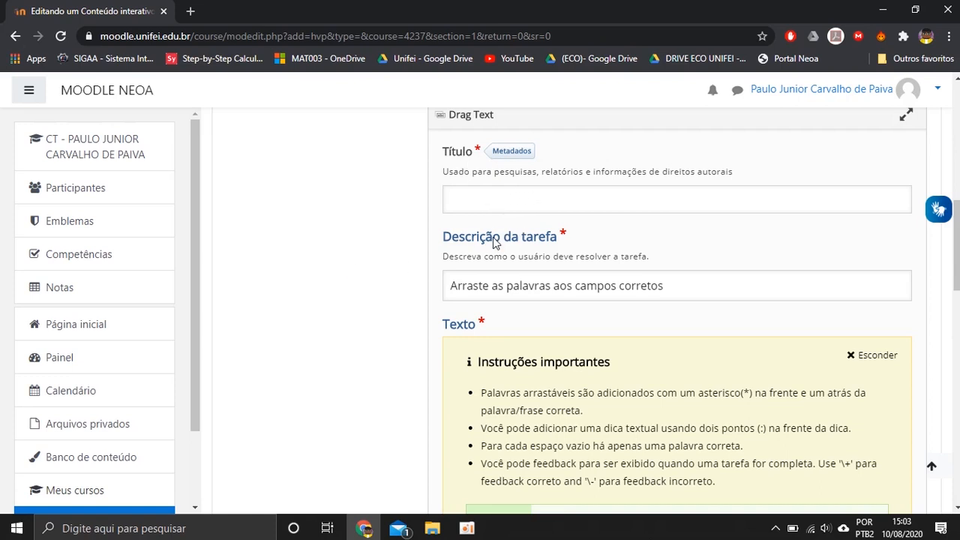
Set the title to "Atividade Exemplo" and open the task description for editing
scroll(411, 254, down, 1)
scroll(411, 254, down, 3)
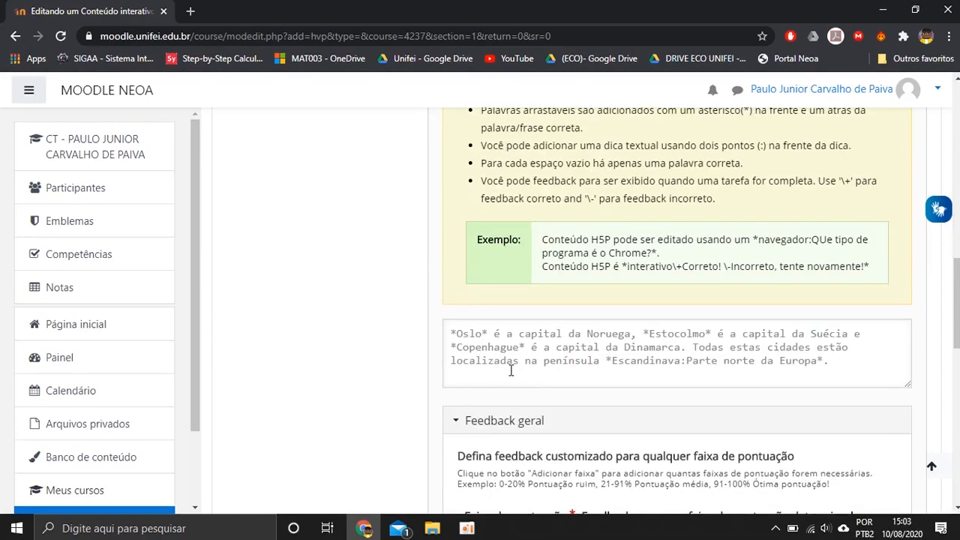
scroll(373, 360, up, 3)
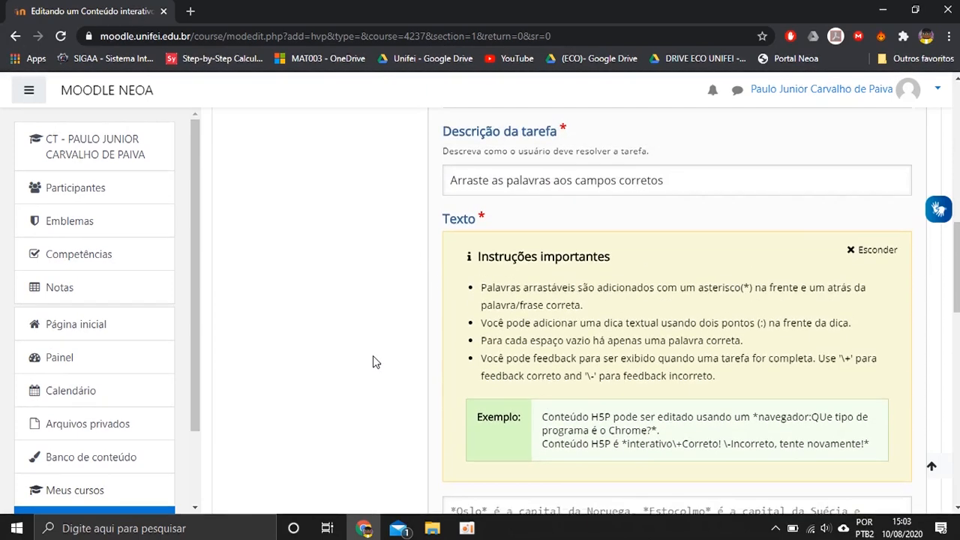
scroll(373, 363, up, 1)
click(498, 195)
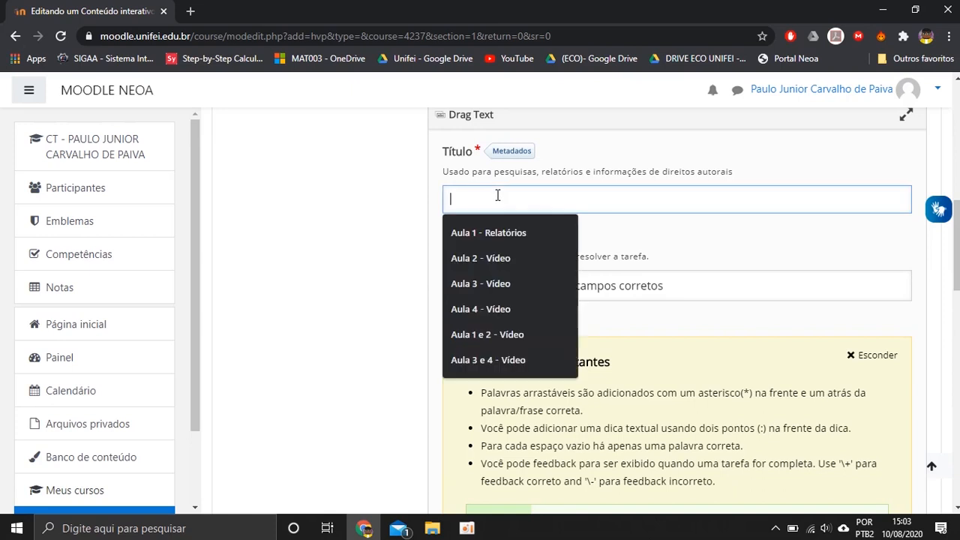
text(Ativi)
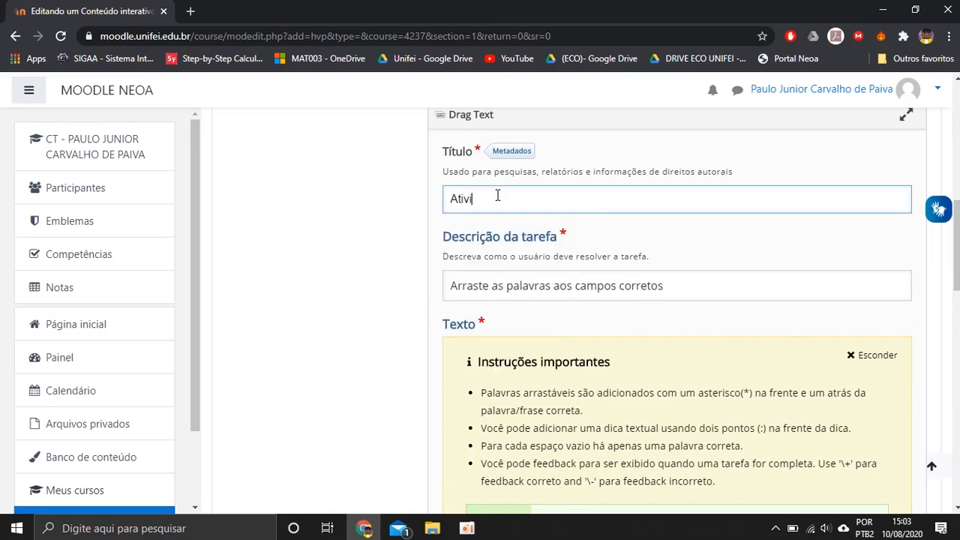
text(dade Exemplo)
click(463, 286)
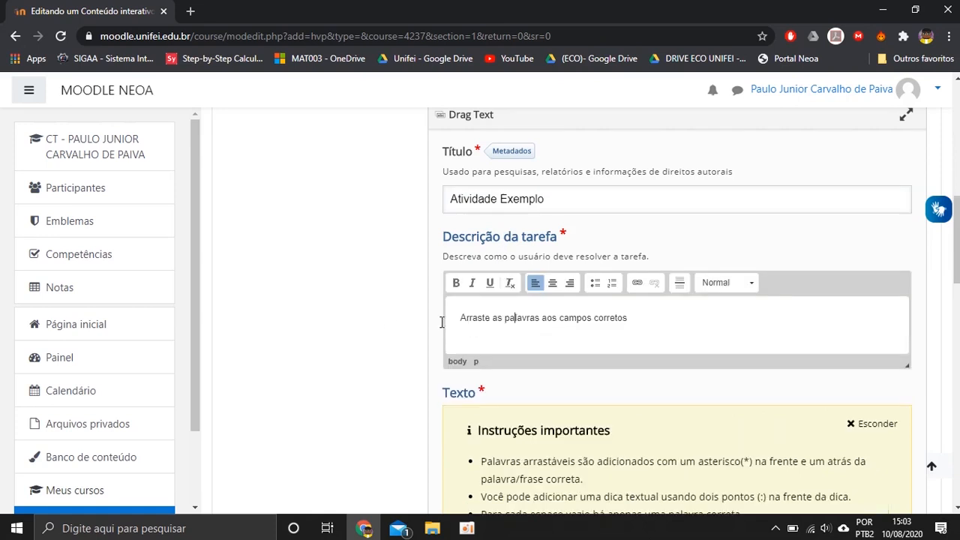
drag(459, 319, 638, 326)
Examine the Texto instructions on marking draggable words, hints and correct or incorrect feedback, together with the example sentences
scroll(503, 207, down, 3)
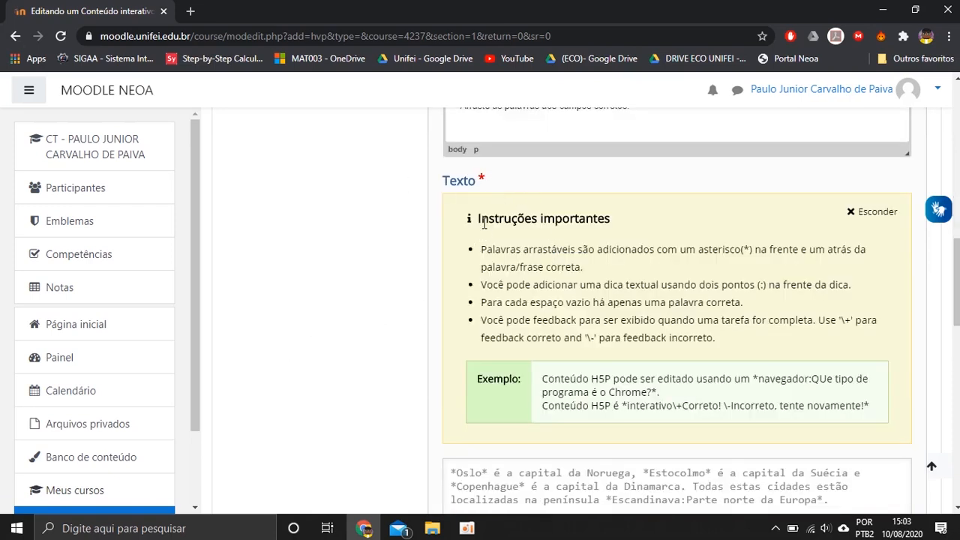
drag(478, 220, 635, 227)
click(635, 228)
scroll(633, 228, down, 1)
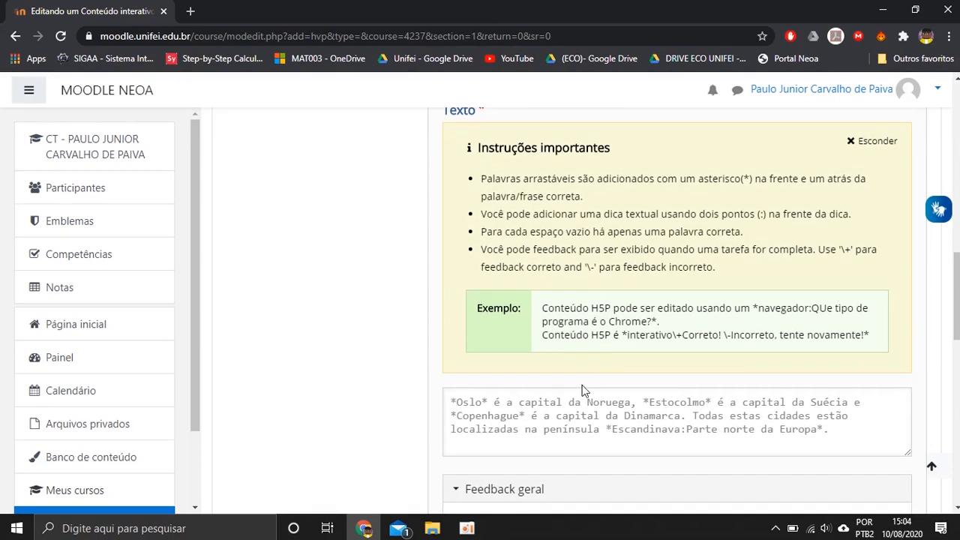
click(555, 418)
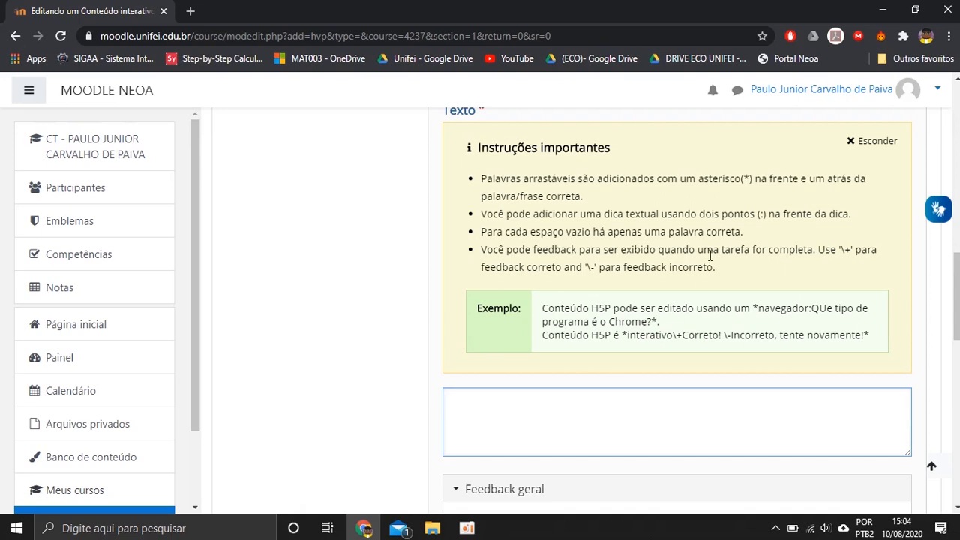
drag(760, 214, 771, 212)
click(766, 238)
click(738, 232)
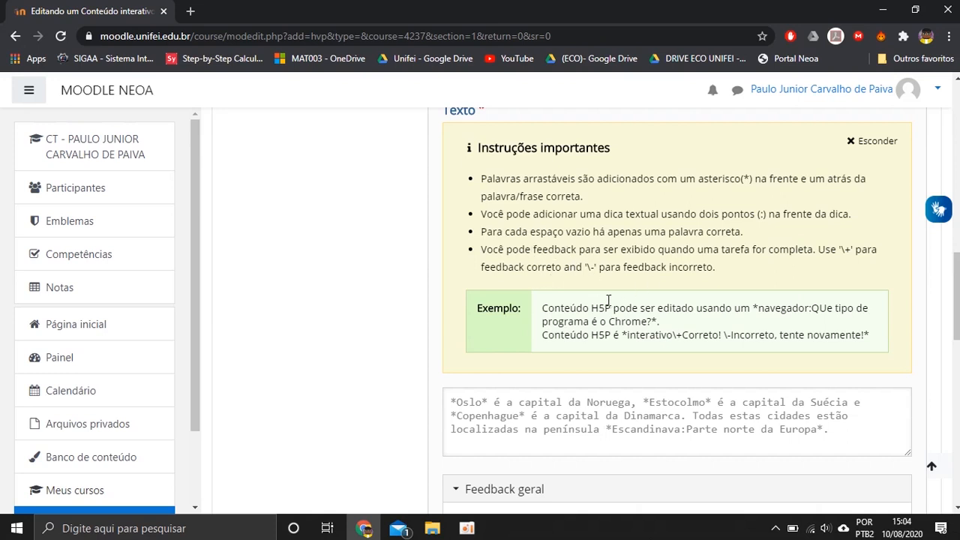
drag(840, 253, 852, 248)
drag(585, 268, 591, 268)
scroll(662, 279, down, 1)
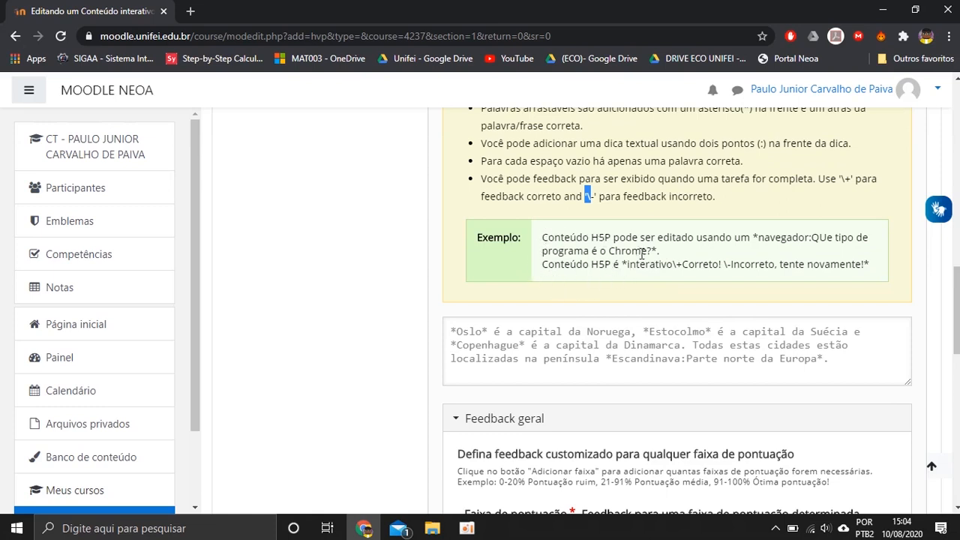
click(761, 236)
drag(760, 235, 810, 237)
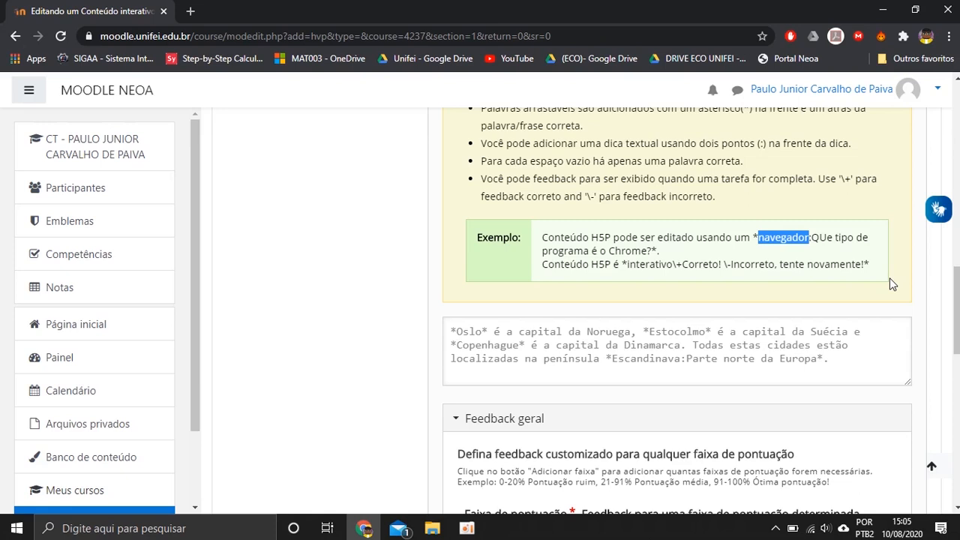
click(810, 252)
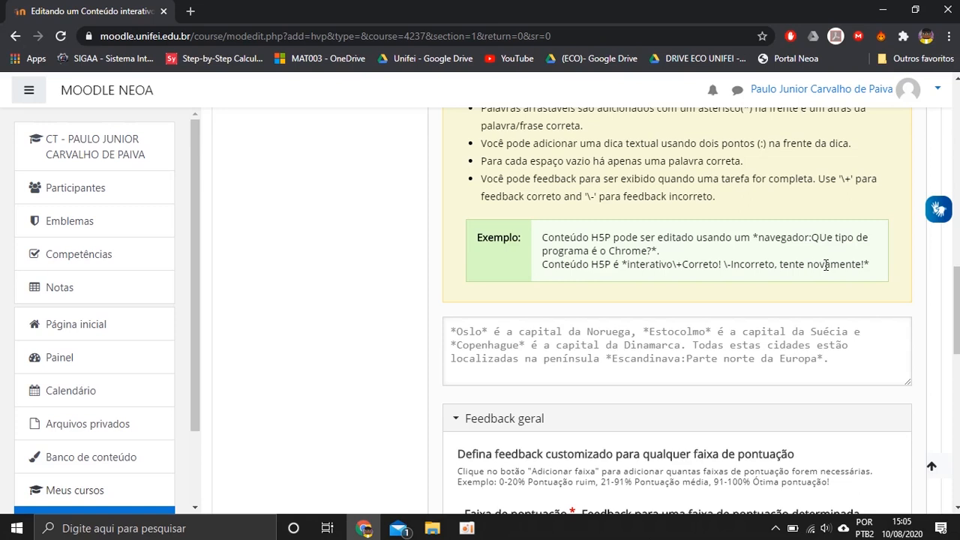
drag(815, 237, 649, 252)
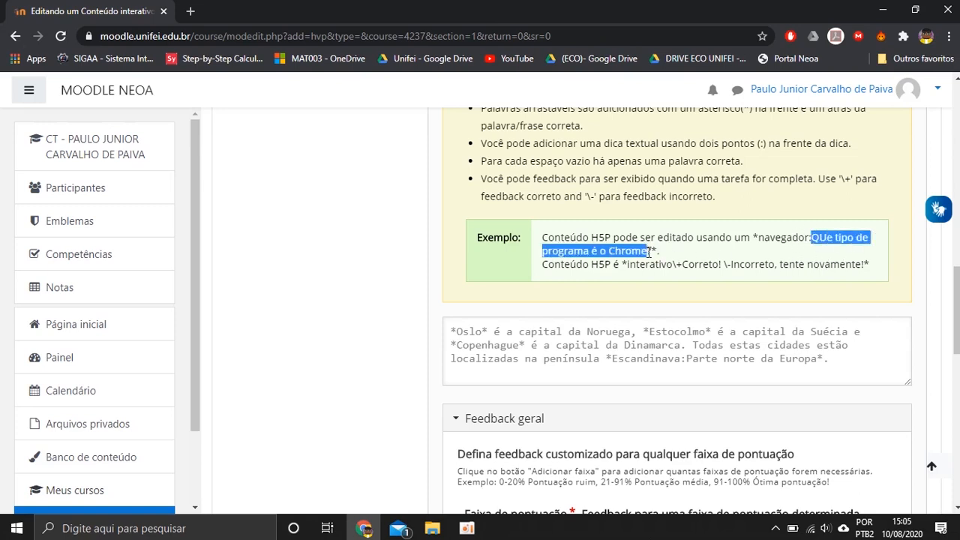
click(787, 237)
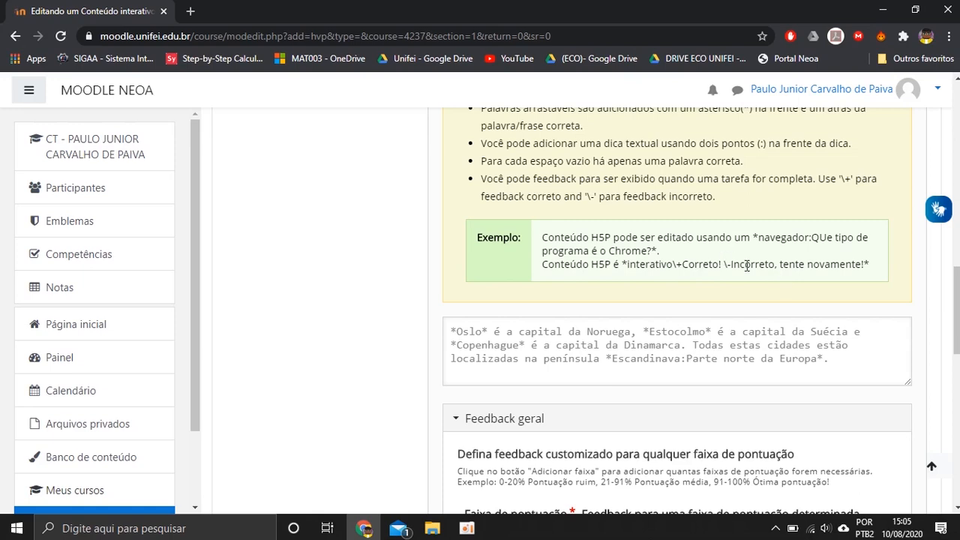
Write "O Moodle é uma plataforma poderosa que auxilia o aprendizado no ambiente *virtual*" as the first sentence of the drag text
scroll(680, 296, down, 1)
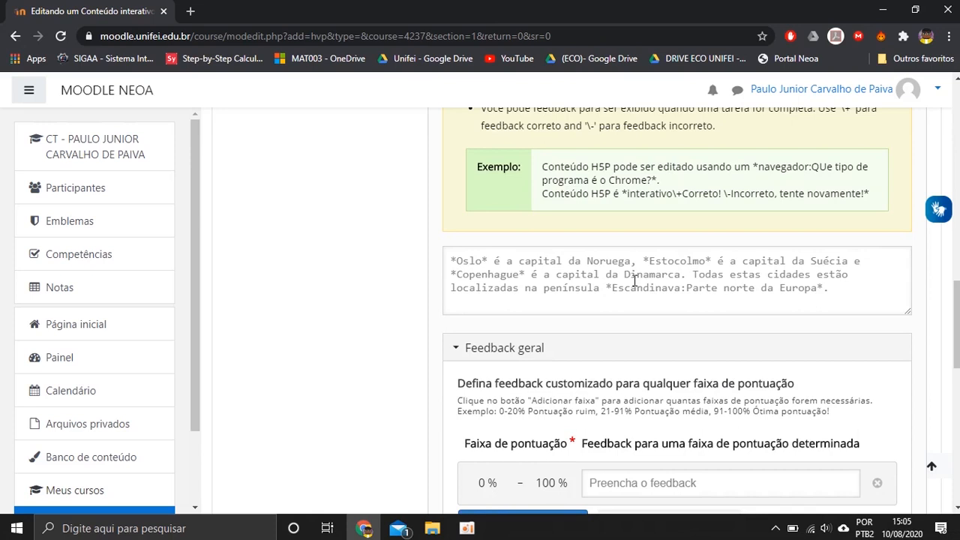
text(O Moodle é uma plataforma poderosa que auxilia o aprendizado no ambiente )
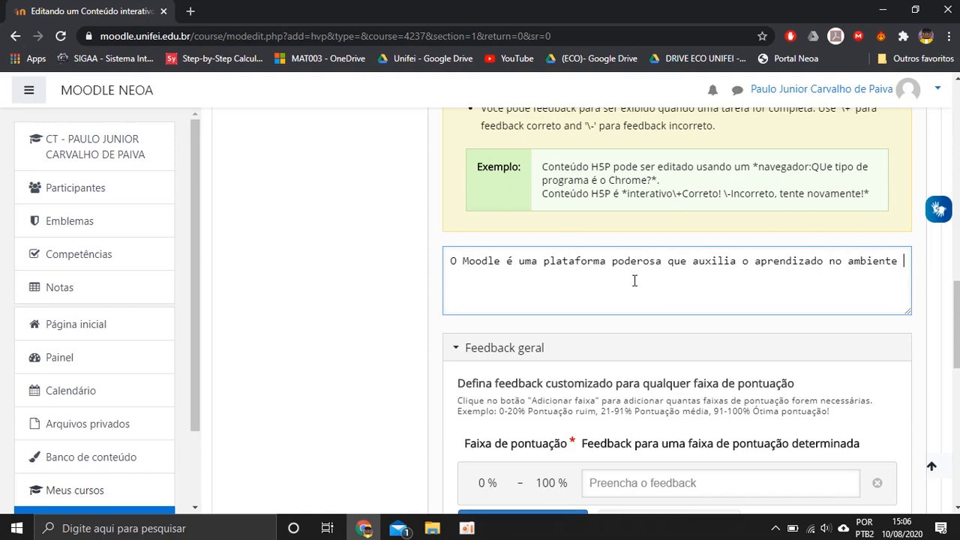
text(**)
text(virtual)
text(aushasuhdhad ayusgasyg)
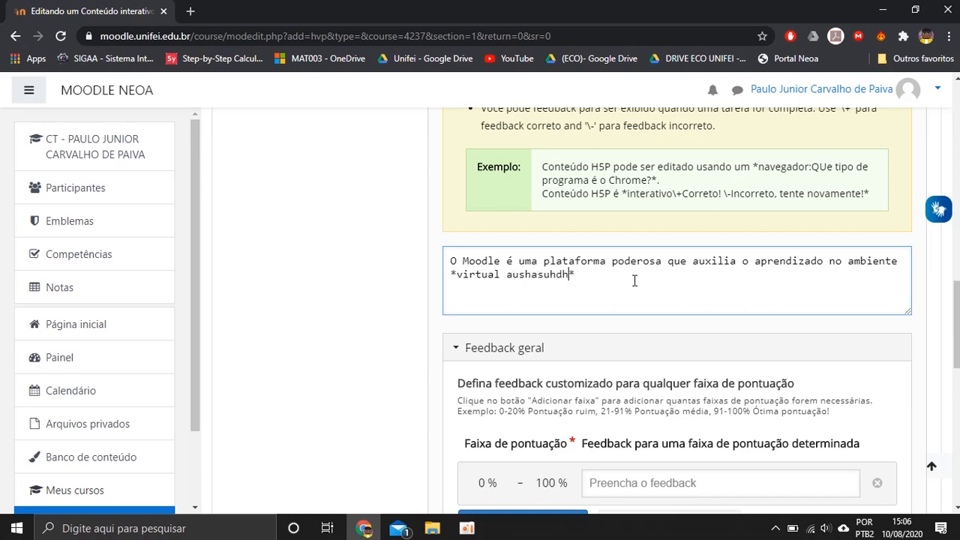
key(BackSpace)
key(BackSpace)
key(BackSpace)
key(BackSpace)
key(BackSpace)
key(BackSpace)
key(BackSpace)
key(BackSpace)
key(BackSpace)
key(BackSpace)
key(BackSpace)
key(BackSpace)
key(BackSpace)
key(BackSpace)
key(BackSpace)
key(BackSpace)
key(BackSpace)
key(BackSpace)
key(BackSpace)
key(BackSpace)
key(BackSpace)
key(BackSpace)
Add the hint ":Qual é otipo de ambiente que pode ser acessado de maneira remota?" to the draggable word "virtual", inside the asterisks
text(:)
text(Qual)
text(é otipo de ambiente que pode ser acessado de maneira remota?)
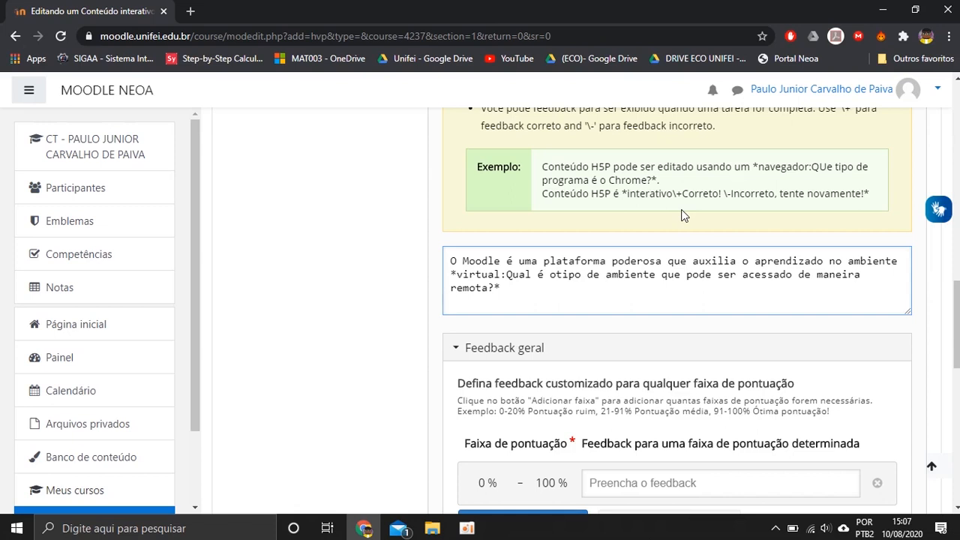
Start a second line of the drag text with: A ferramenta de "arraste as palavras" do H5P é eficiente para ajudar a
text(A ferramenta se)
key(BackSpace)
key(BackSpace)
key(BackSpace)
text(de "arra")
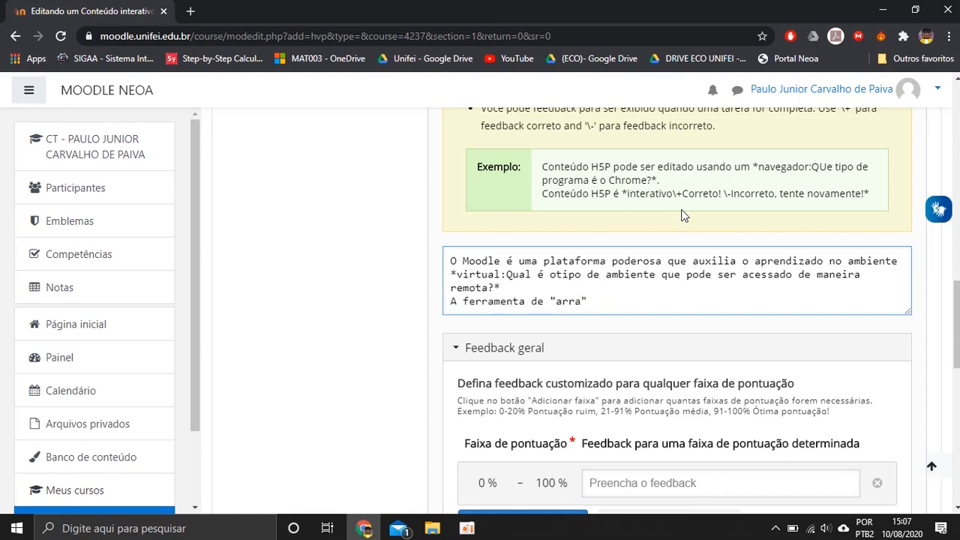
key(Left)
text(ste as palavras)
key(BackSpace)
key(Right)
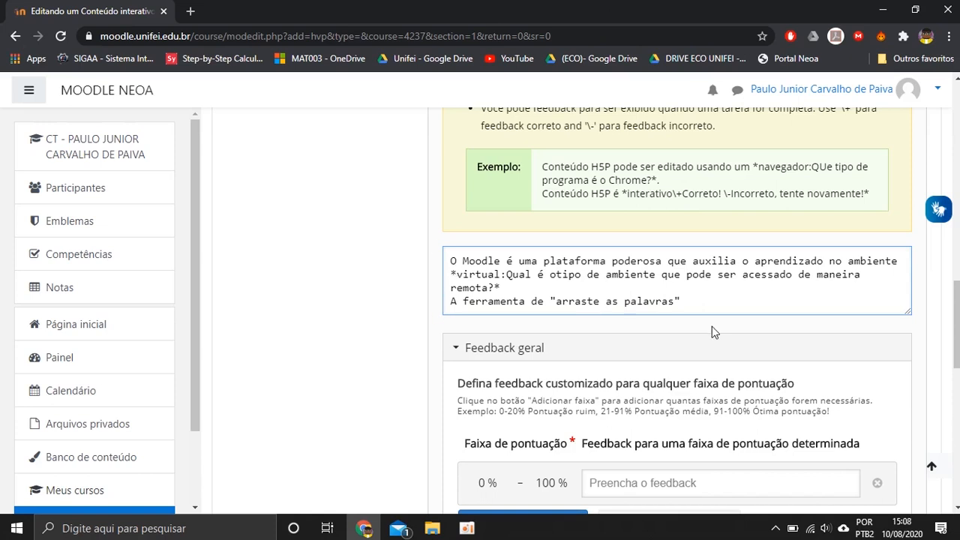
text(é eficiente para ajudar a )
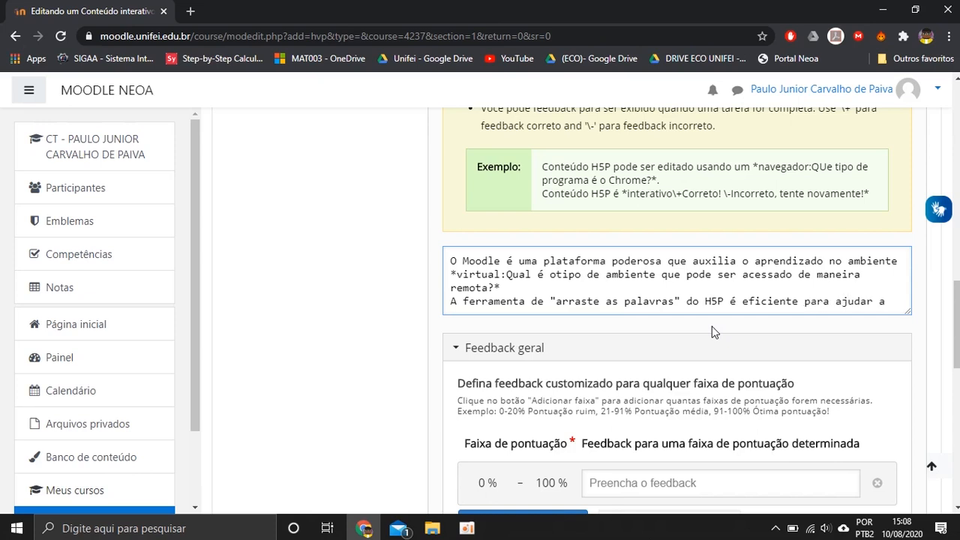
Append the draggable word with its correct and incorrect feedback to the second sentence as "*fixar\+Correto!\-Errado*"
text(**fixa)
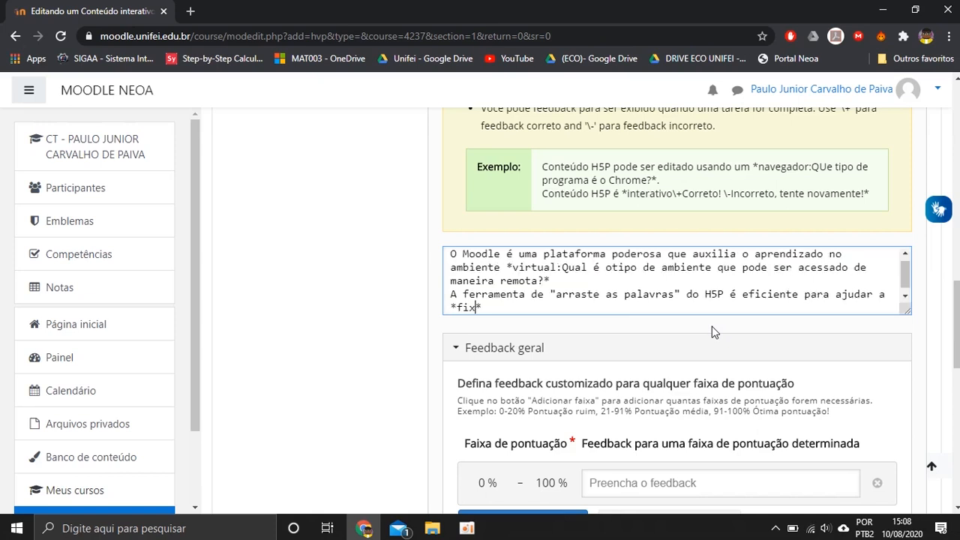
text(r)
text(\+Correto!\-Errado)
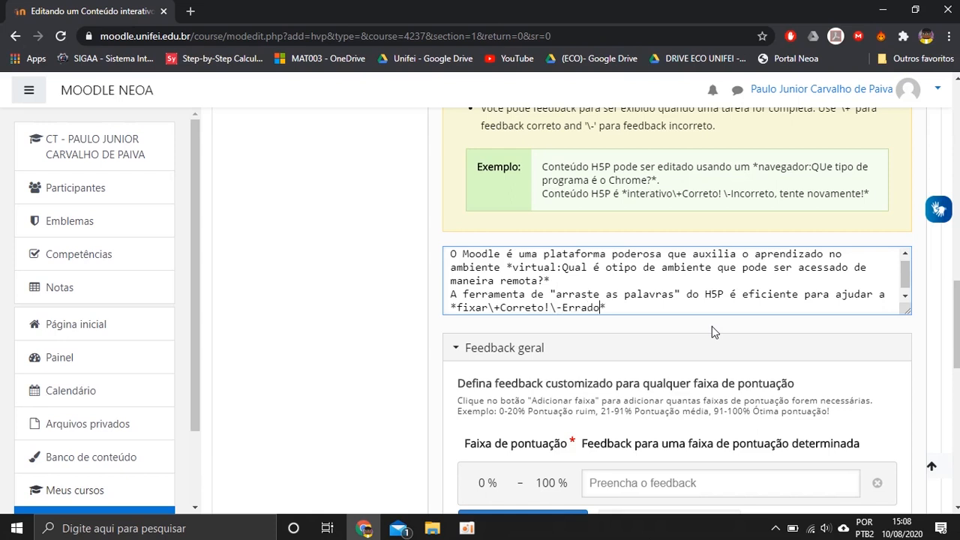
Extend the incorrect feedback for "fixar" with "! Tente novamente!" and end the second sentence with "os conhecimentos nas mentes dos alunos."
text(! Tente novamente!)
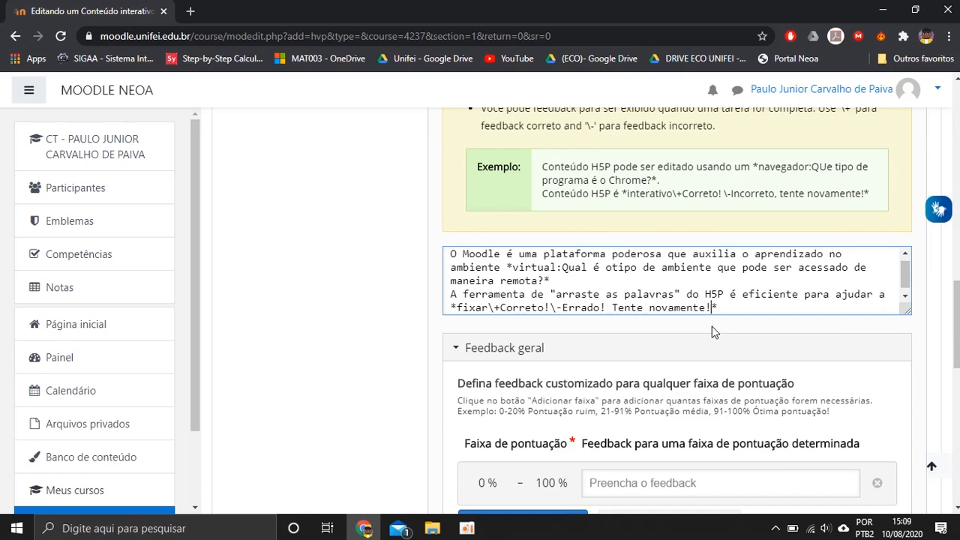
key(End)
text(os conhecimentos nas mentes dos alunos.)
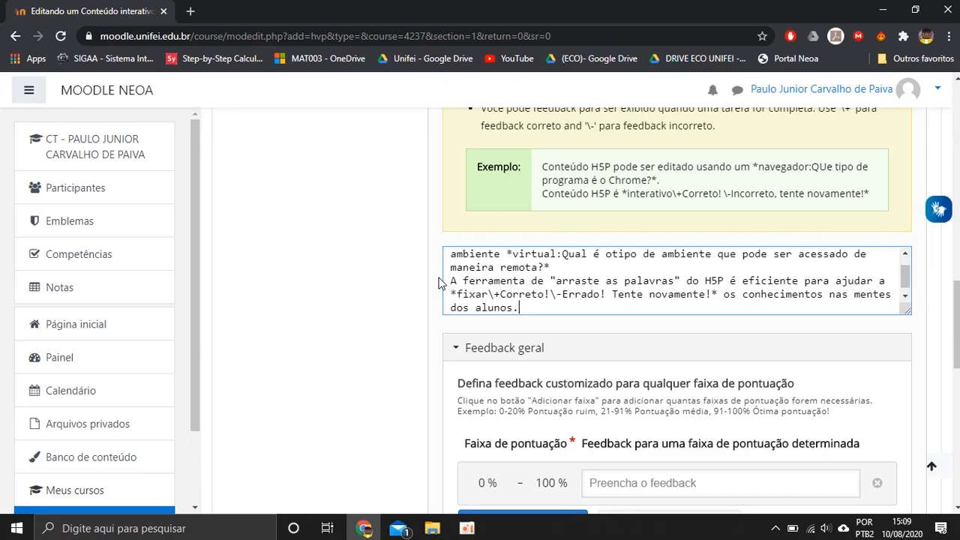
Add a second score range to the overall feedback and set the first range's upper limit to 59%
scroll(368, 328, down, 1)
scroll(367, 328, down, 1)
scroll(388, 312, down, 2)
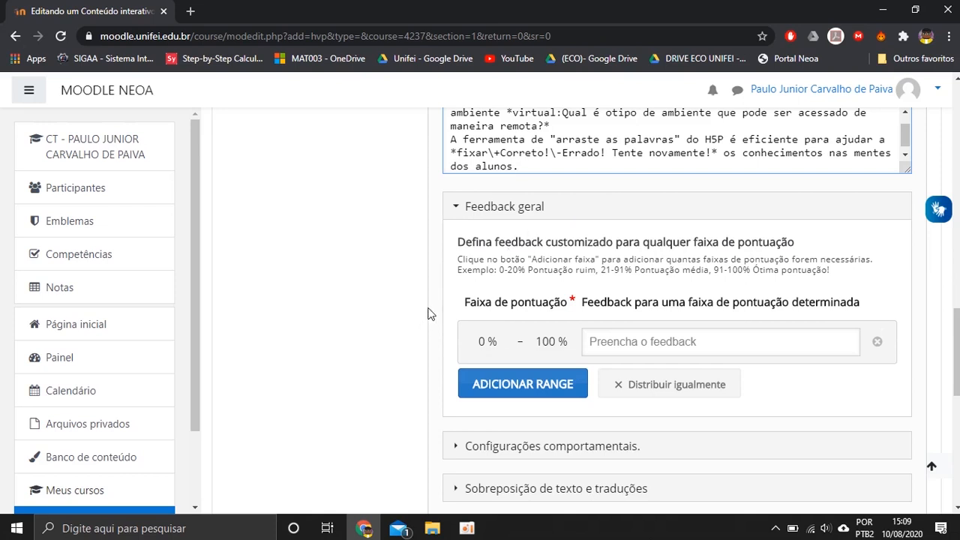
click(695, 343)
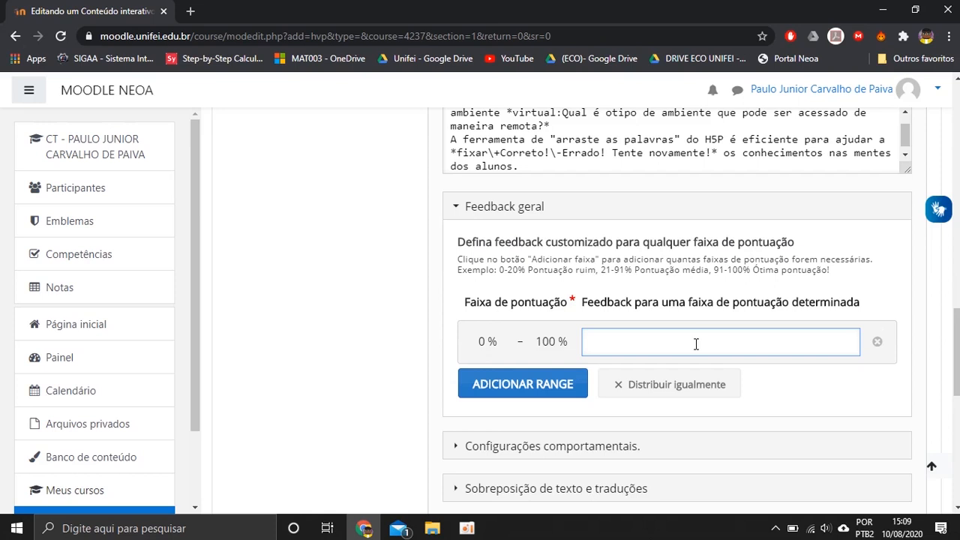
click(555, 395)
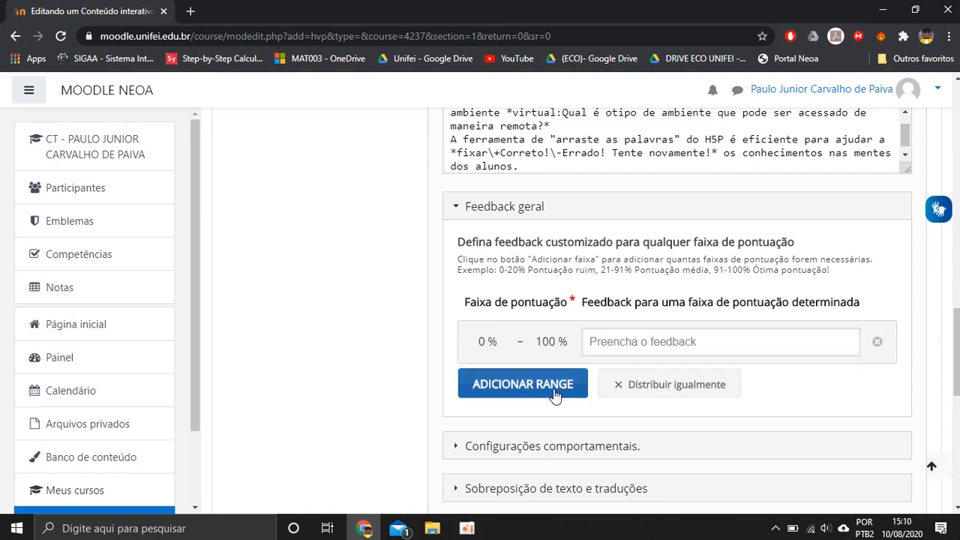
click(555, 395)
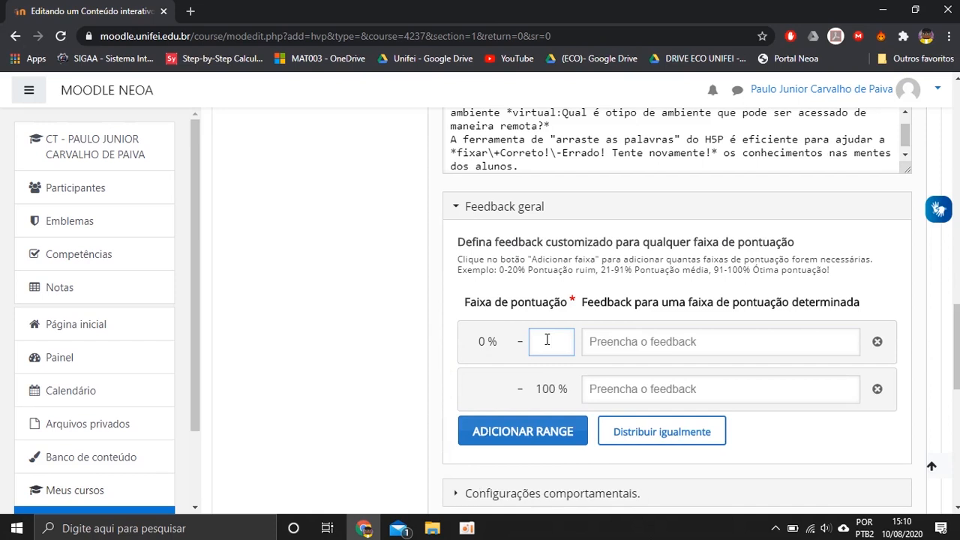
text(59)
Enter "Seu resultado foi inferior a 60%." as the feedback for the 0–59% score range
click(652, 336)
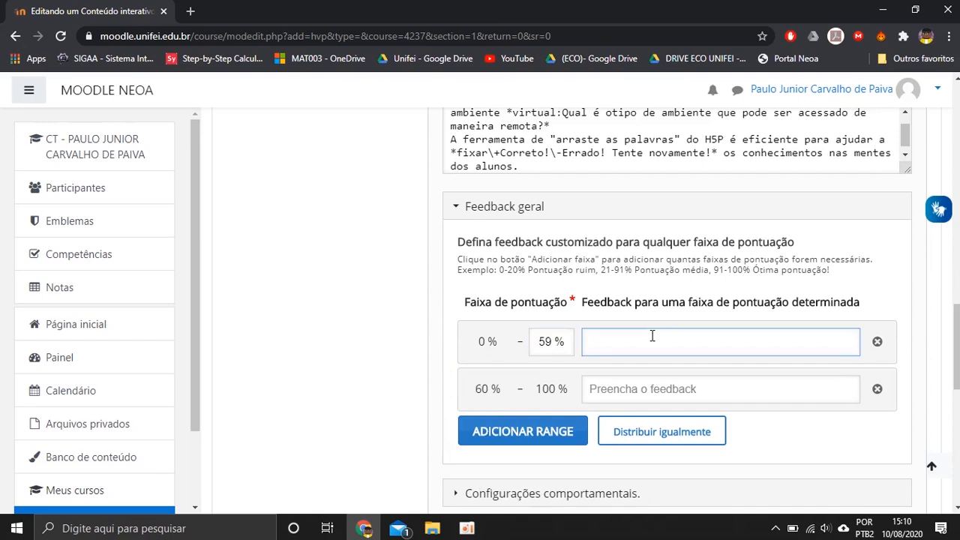
text(Seu resultado foi inferior)
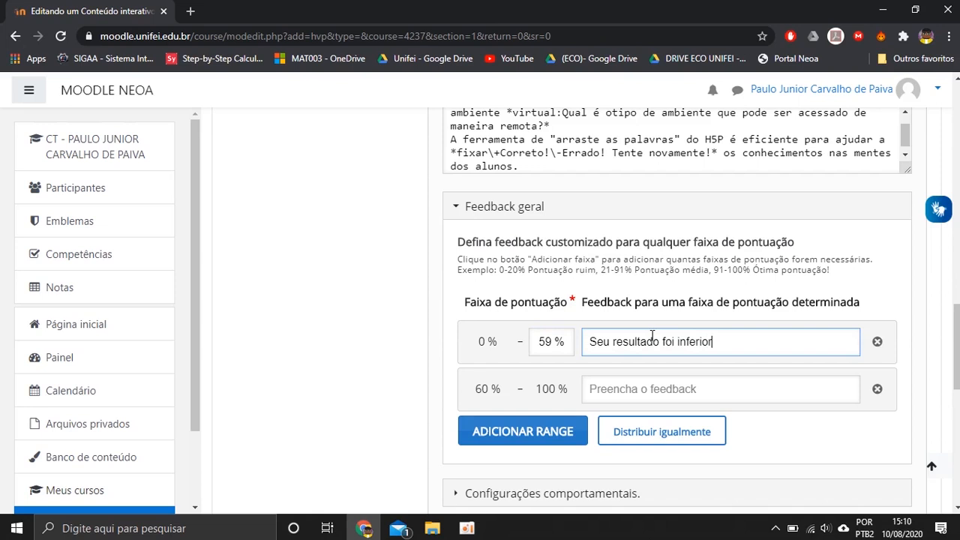
text( a 60%.)
click(705, 366)
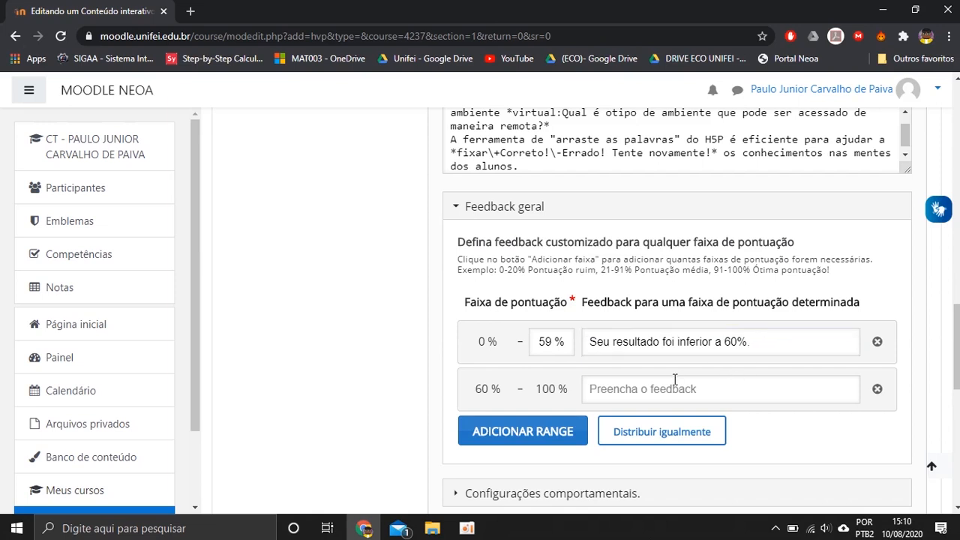
Enter "Seu resultado foi supeior a 60%." as the feedback for the 60–100% score range
click(668, 388)
text(Seu resultado foi inferior a 60%.)
double_click(694, 390)
text(supeior)
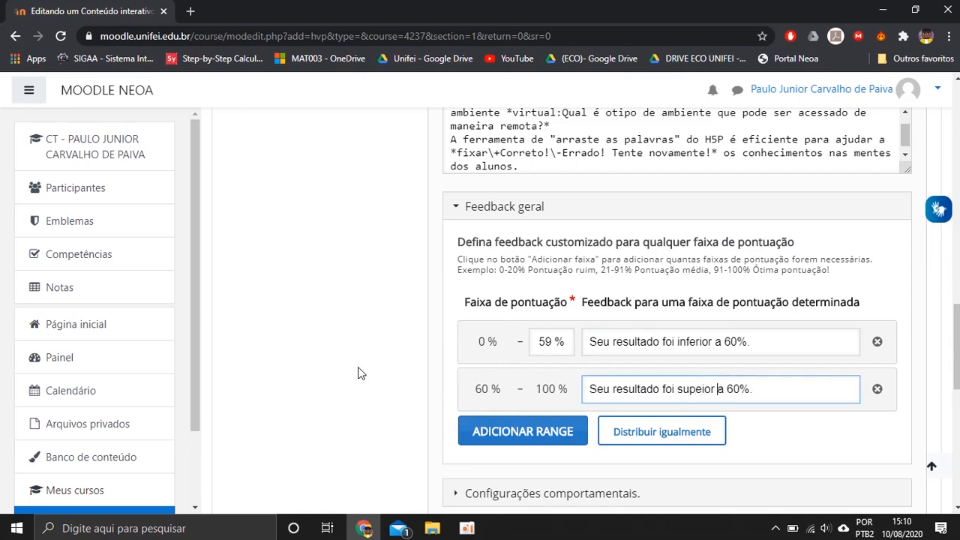
Expand the behavioural settings and try out the instant feedback option, leaving it disabled
scroll(341, 368, down, 3)
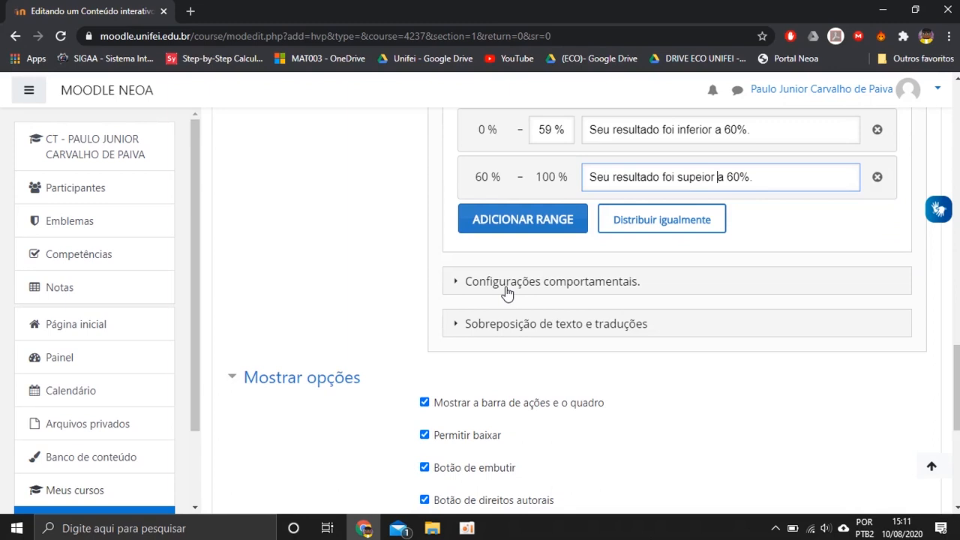
click(506, 288)
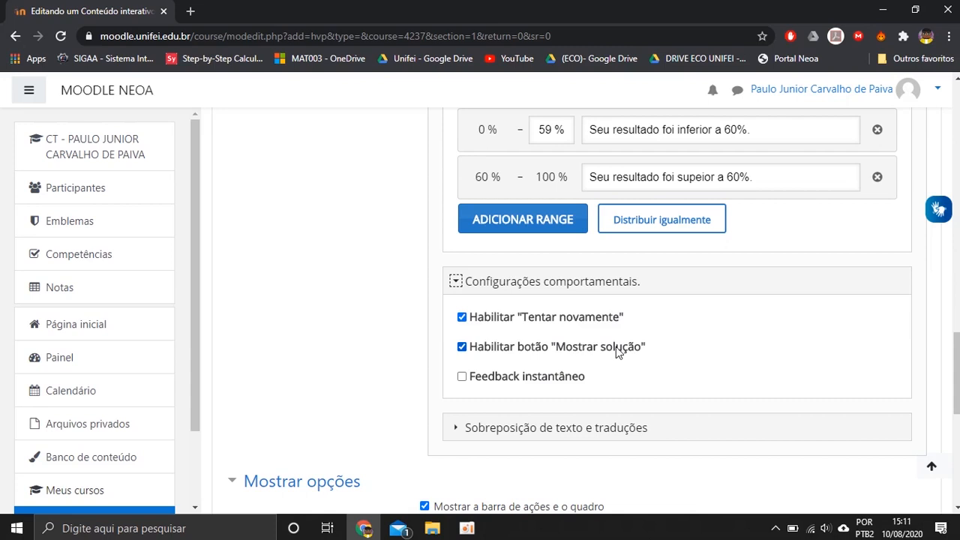
click(462, 378)
click(462, 380)
click(462, 381)
scroll(427, 397, down, 2)
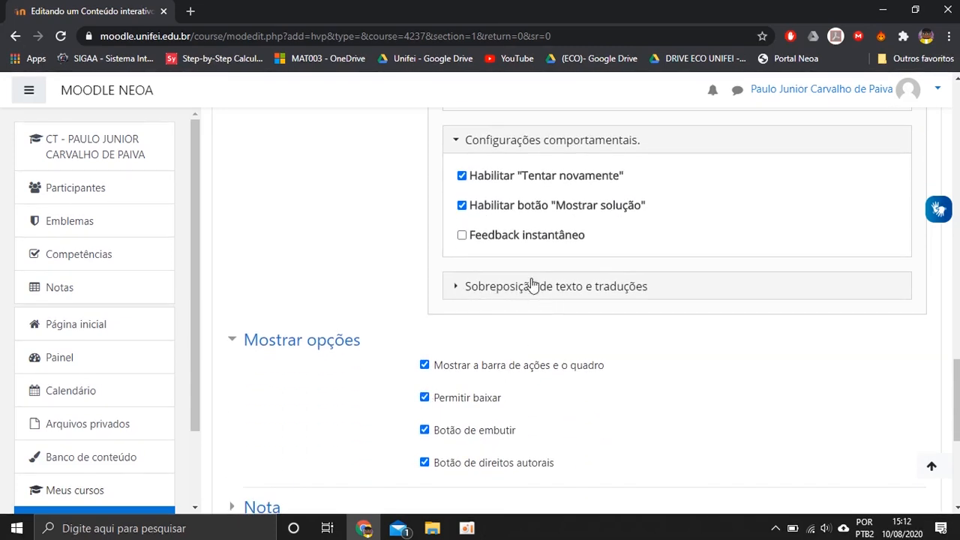
Examine the text override and translation settings, including the Drag Text button texts and accessibility labels
click(540, 288)
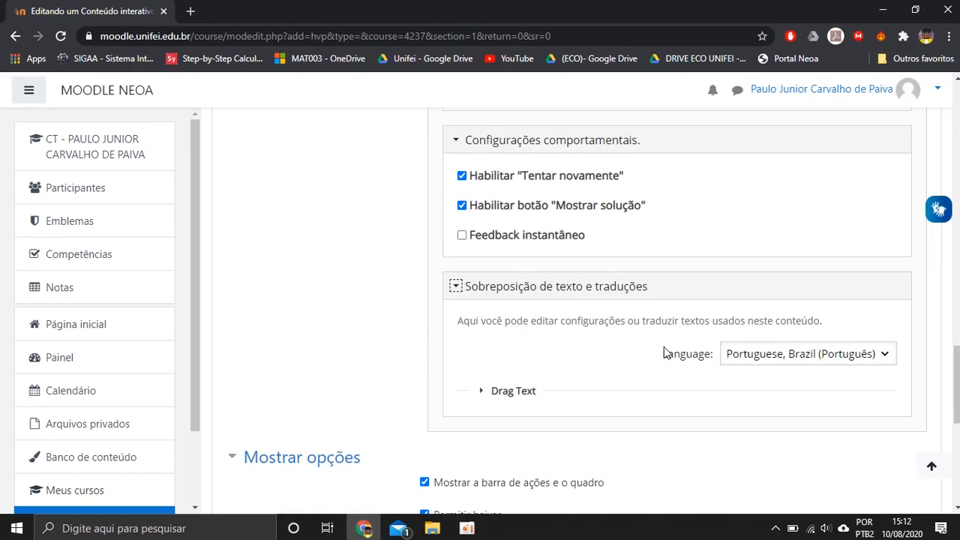
scroll(593, 358, down, 2)
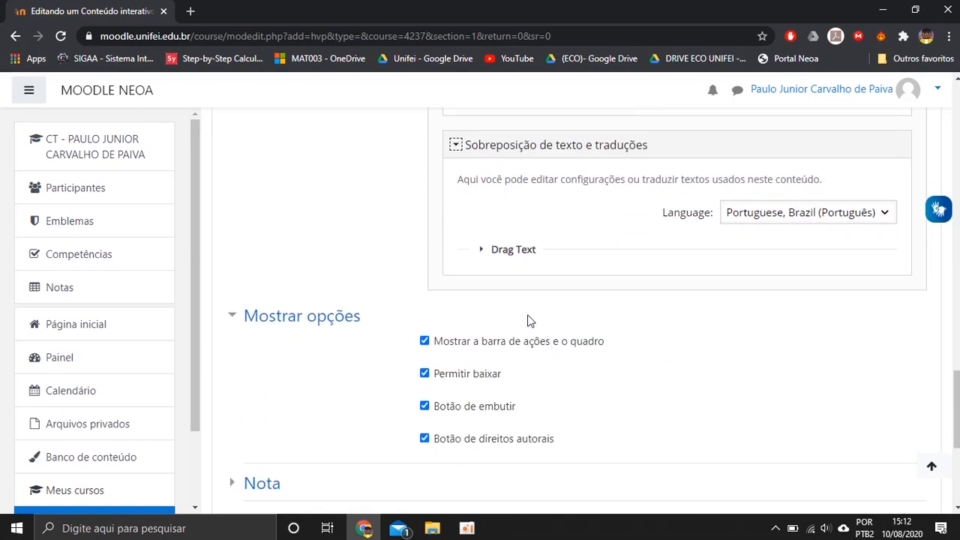
click(512, 253)
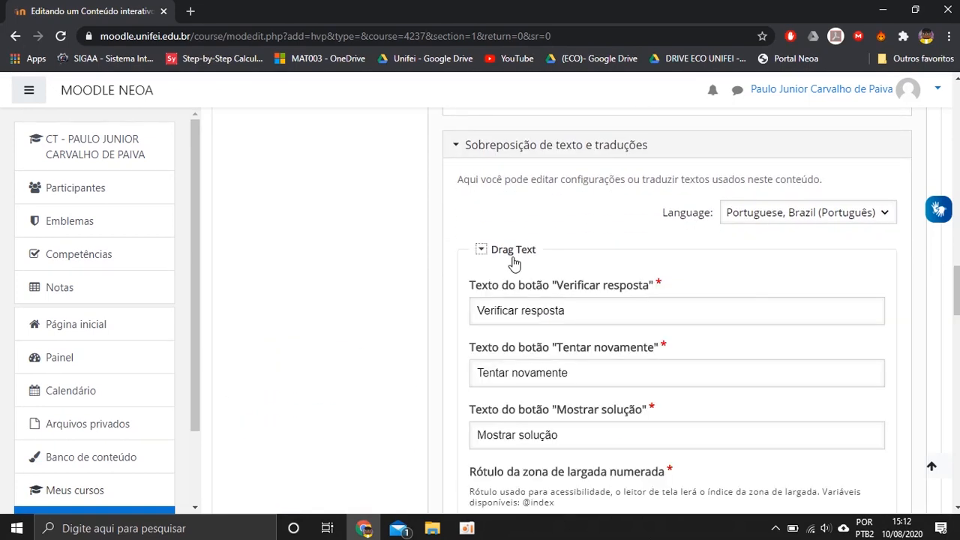
scroll(533, 281, down, 1)
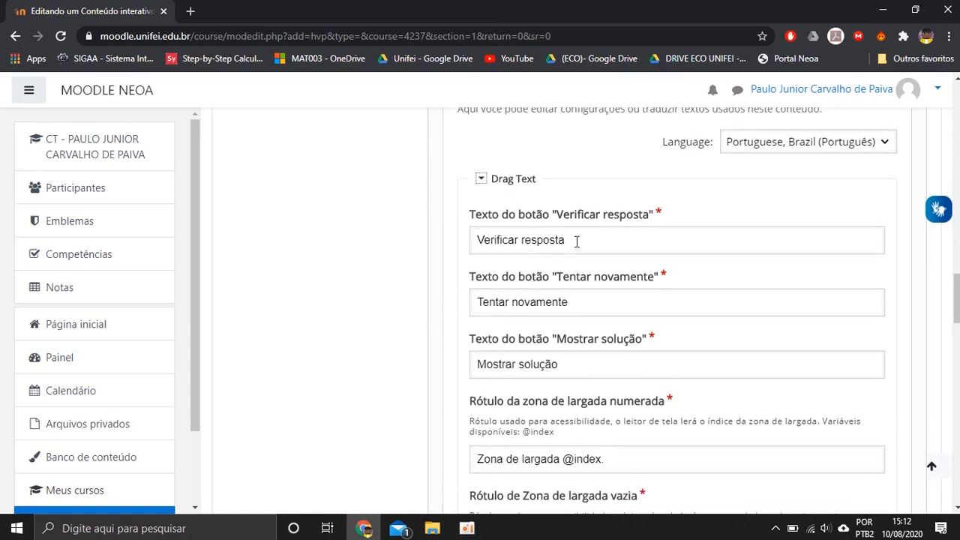
drag(581, 242, 476, 239)
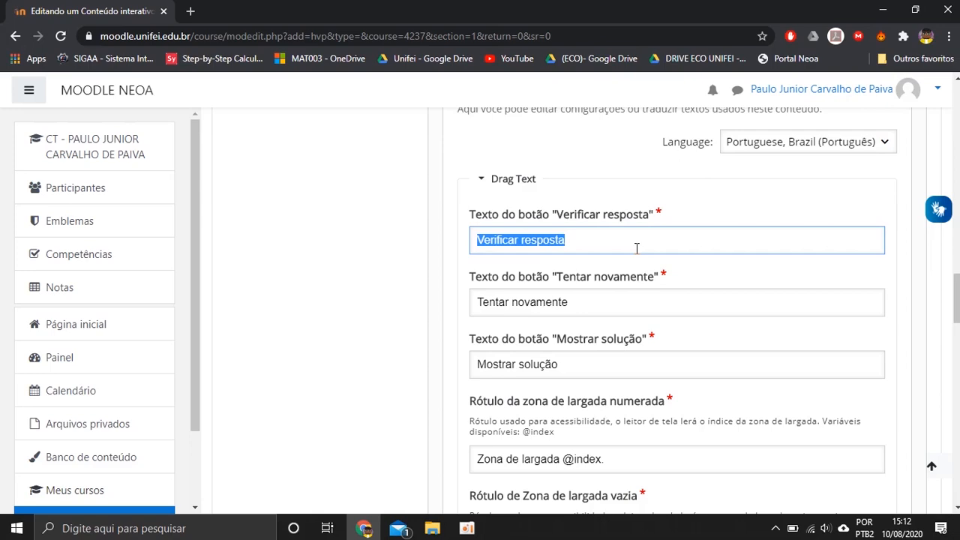
scroll(575, 355, down, 2)
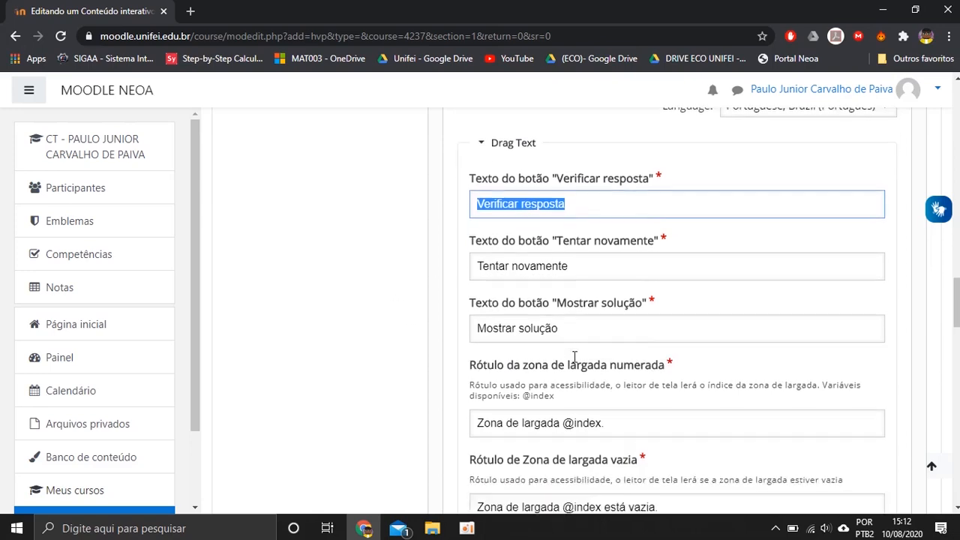
scroll(574, 363, down, 1)
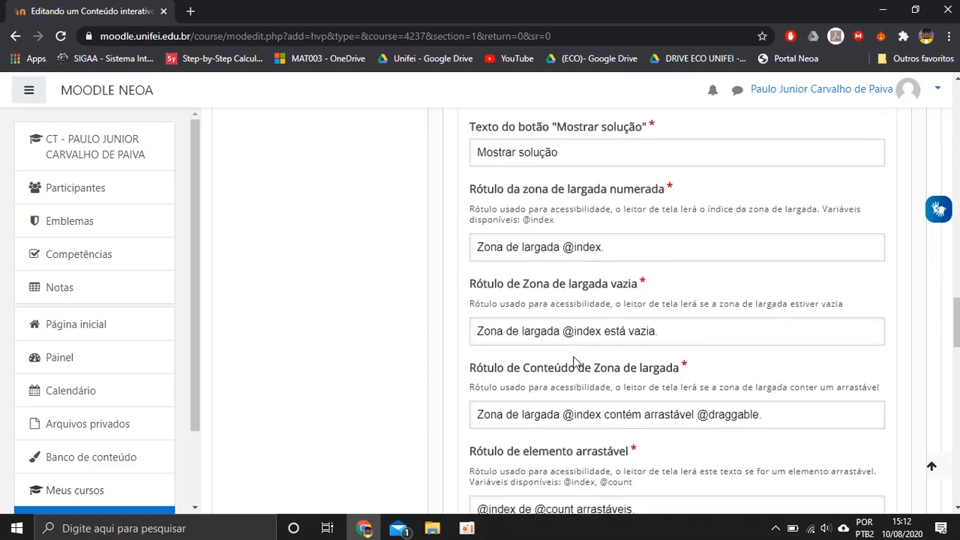
Save the H5P activity and display it
scroll(575, 362, down, 15)
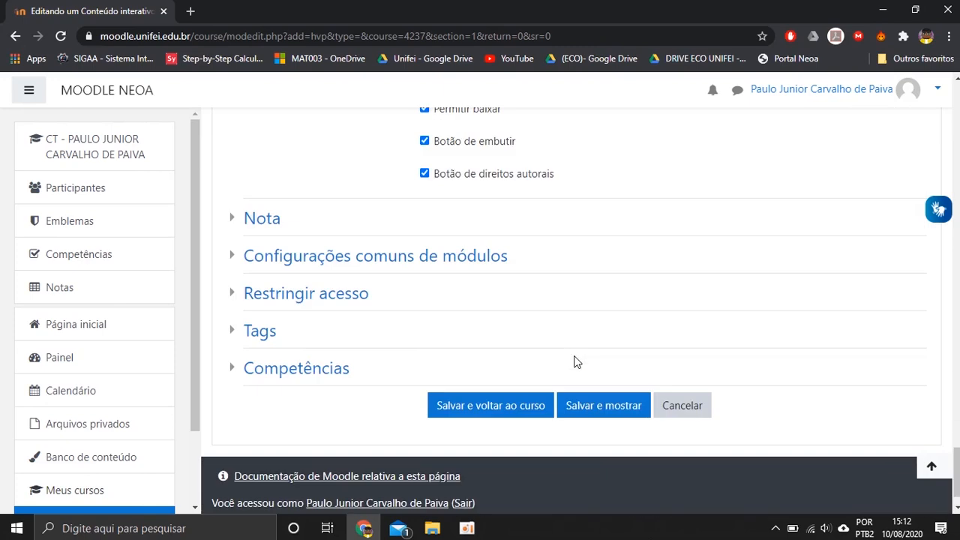
scroll(602, 343, down, 1)
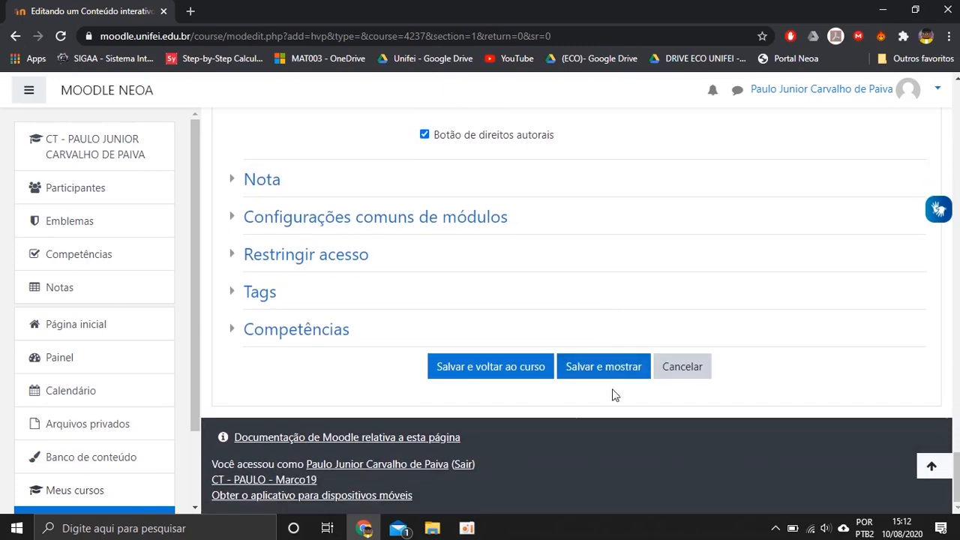
click(604, 380)
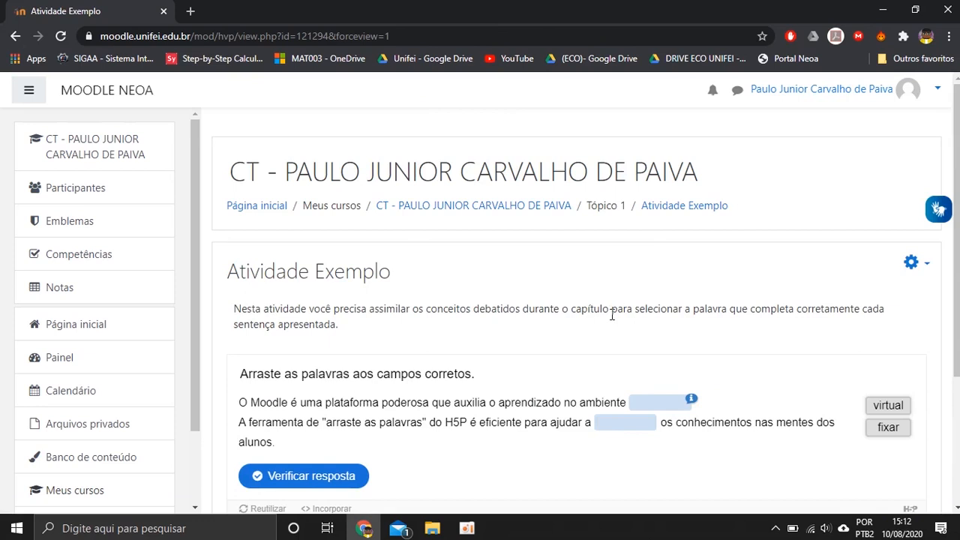
Examine the saved activity's title and task description, and view the hint for the first sentence's blank
scroll(626, 316, down, 1)
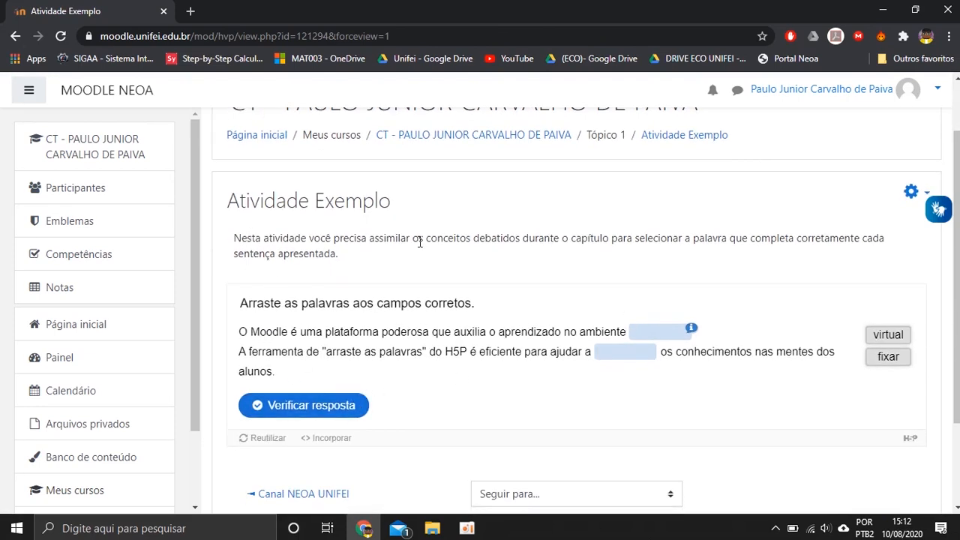
drag(239, 201, 389, 201)
click(387, 271)
drag(240, 301, 486, 314)
click(416, 405)
click(692, 331)
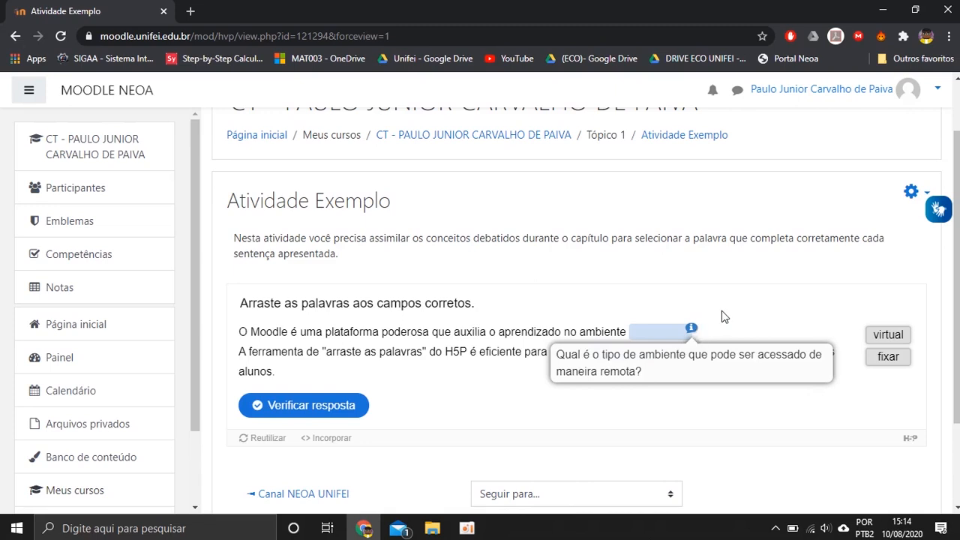
click(721, 312)
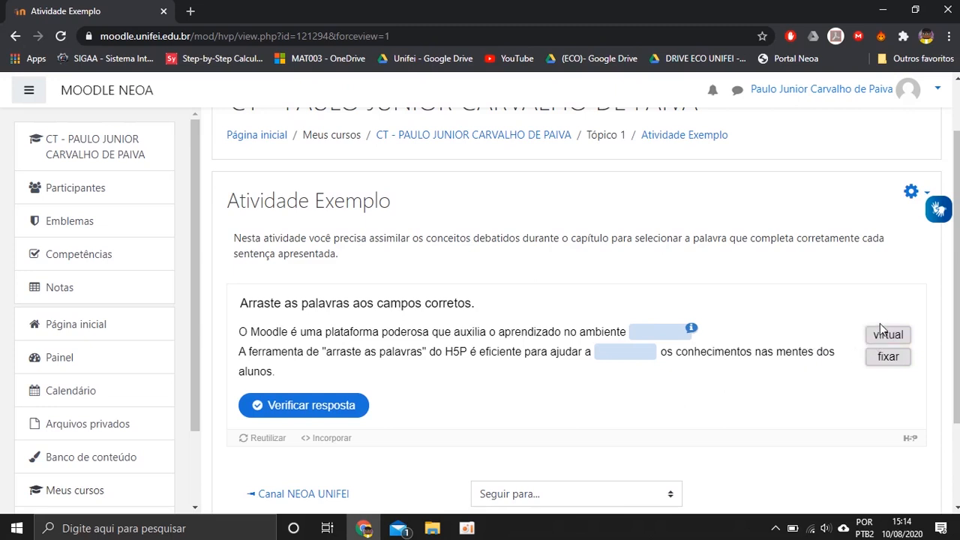
Place "virtual" in the first blank and "fixar" in the second, and check the answers
drag(893, 336, 663, 309)
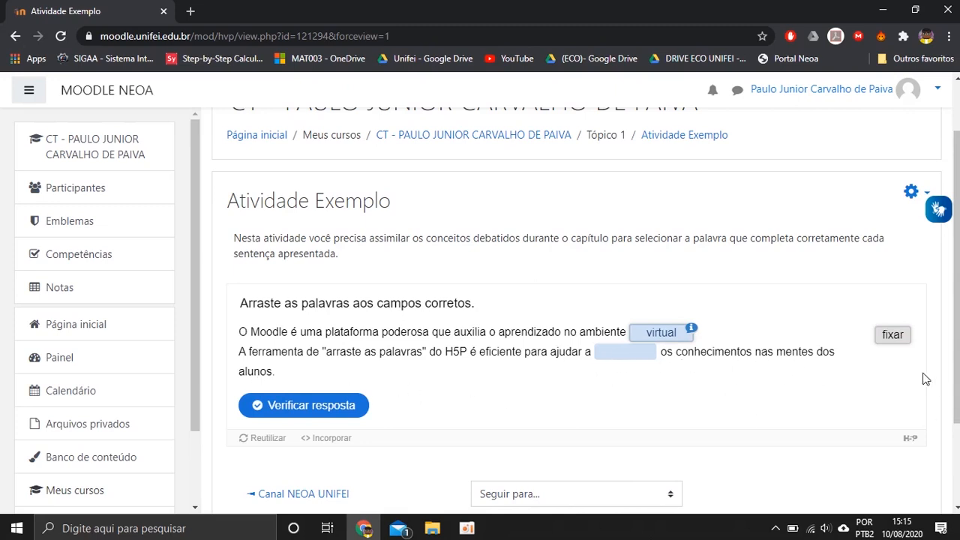
drag(889, 334, 626, 354)
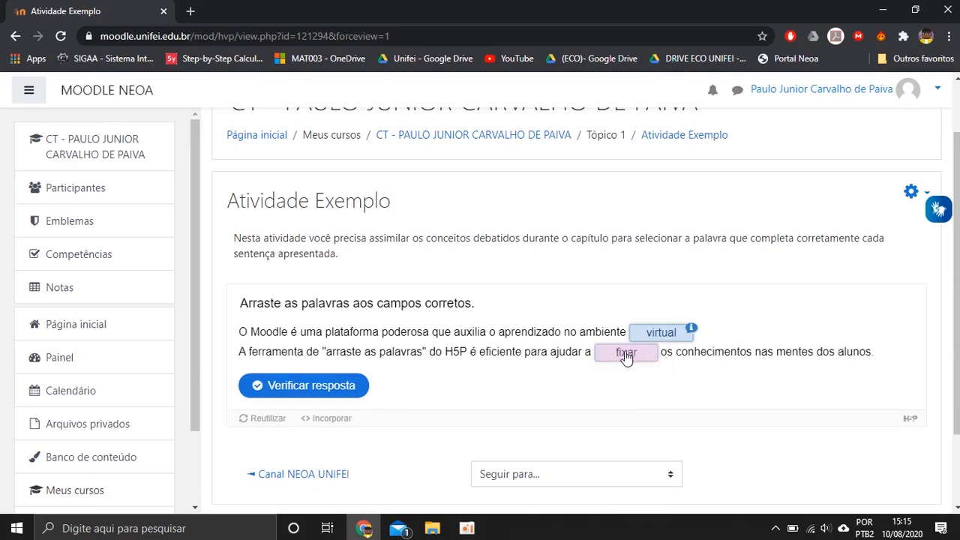
click(303, 389)
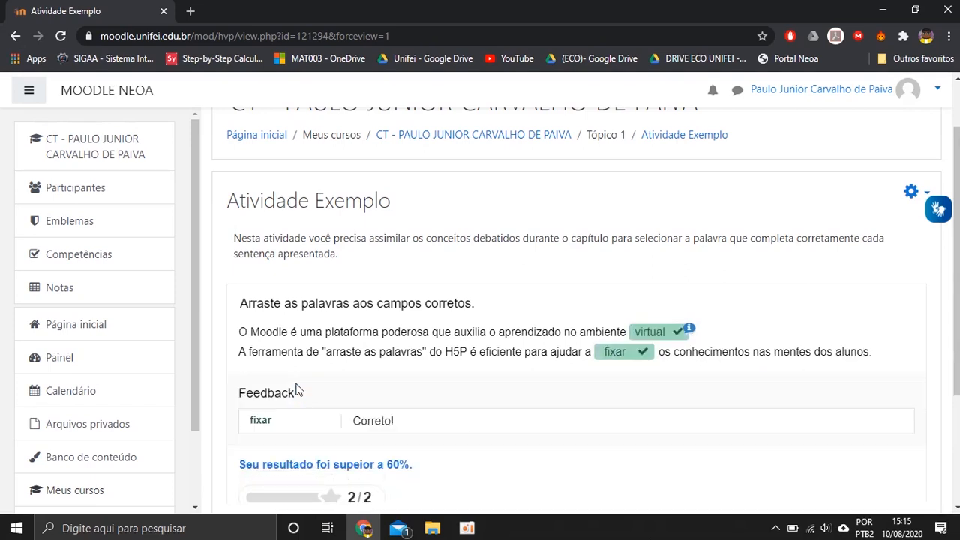
scroll(719, 398, down, 1)
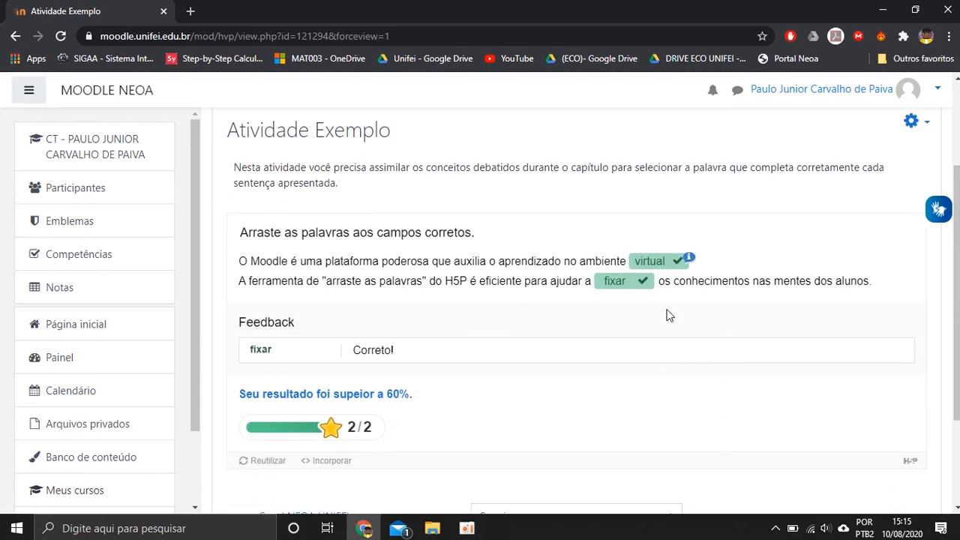